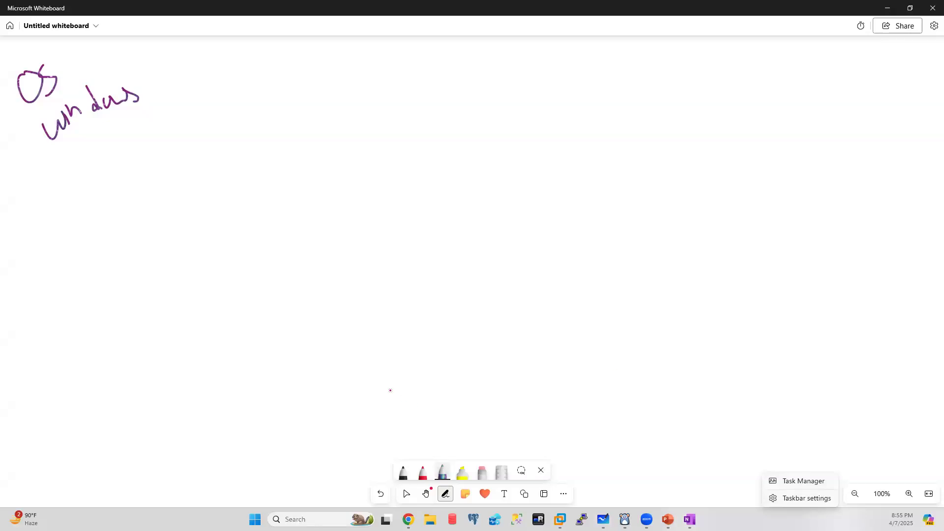
Step: Search Windows for cmd and launch Developer Command Prompt for VS 2022
{"action": "left_click", "coordinate": [803, 482]}
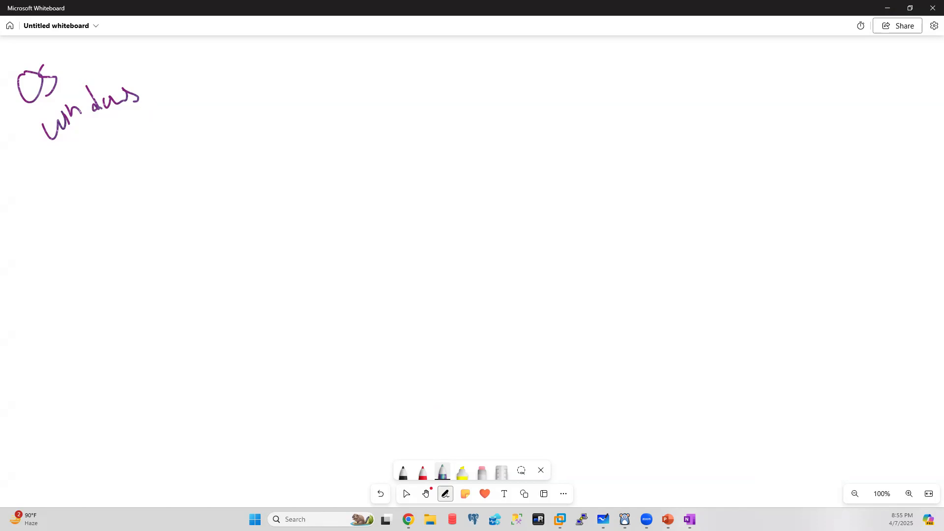
{"action": "left_click", "coordinate": [315, 519]}
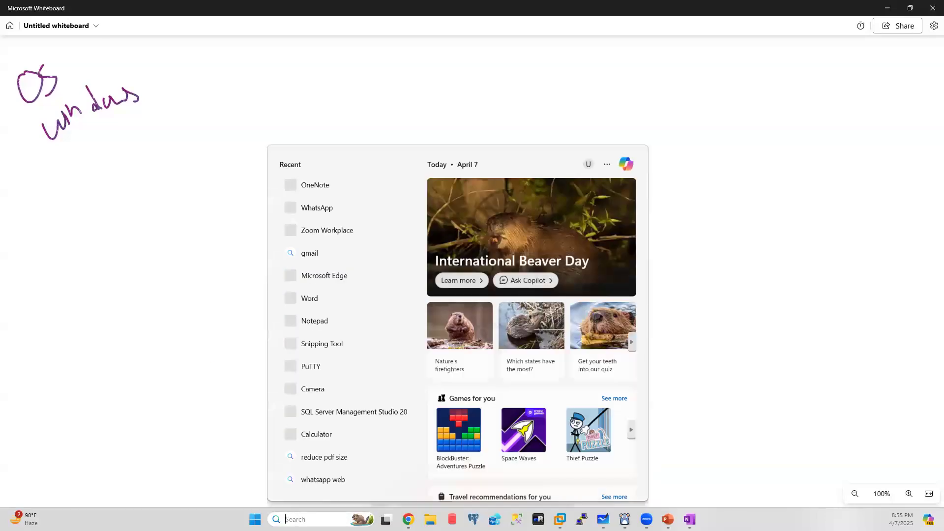
{"action": "type", "text": "cmd"}
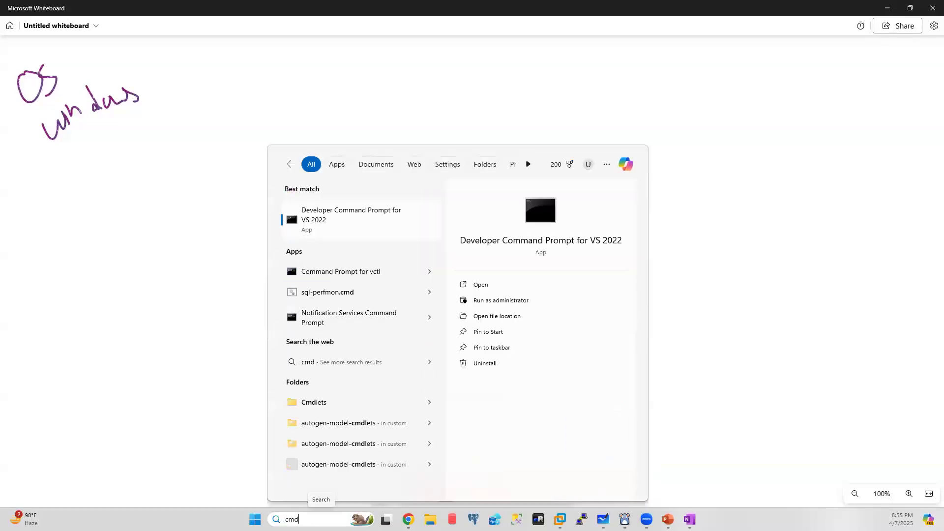
{"action": "left_click", "coordinate": [353, 229]}
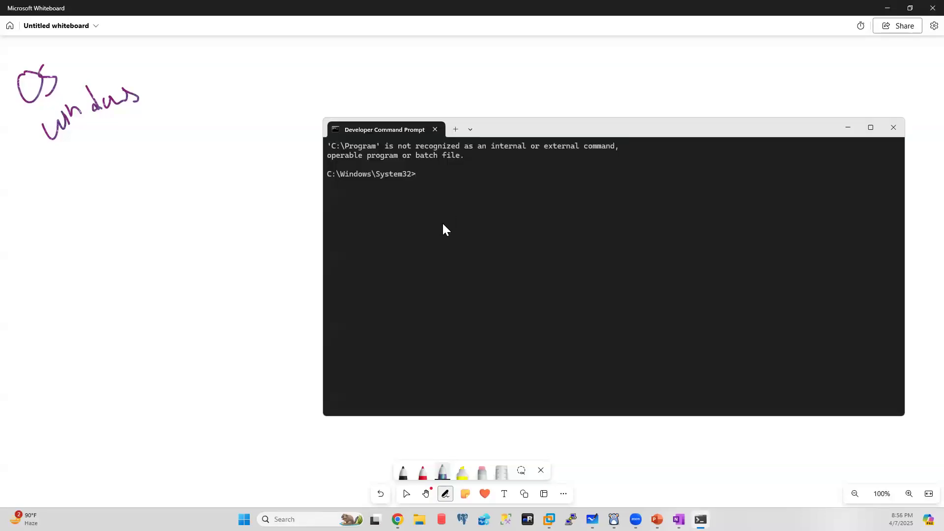
Step: Launch Developer PowerShell for VS 2022 to show it beside the Command Prompt window, and close it
{"action": "left_click", "coordinate": [295, 519]}
{"action": "type", "text": "p"}
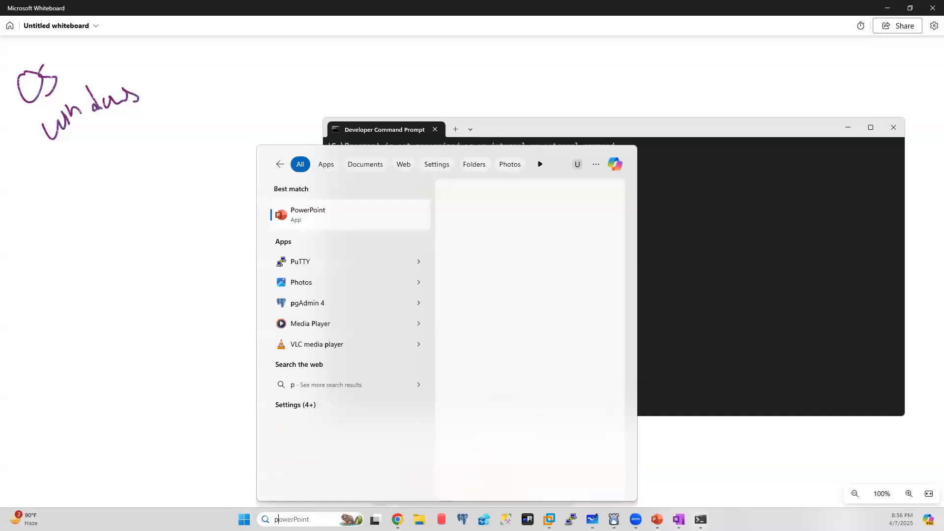
{"action": "type", "text": "ower"}
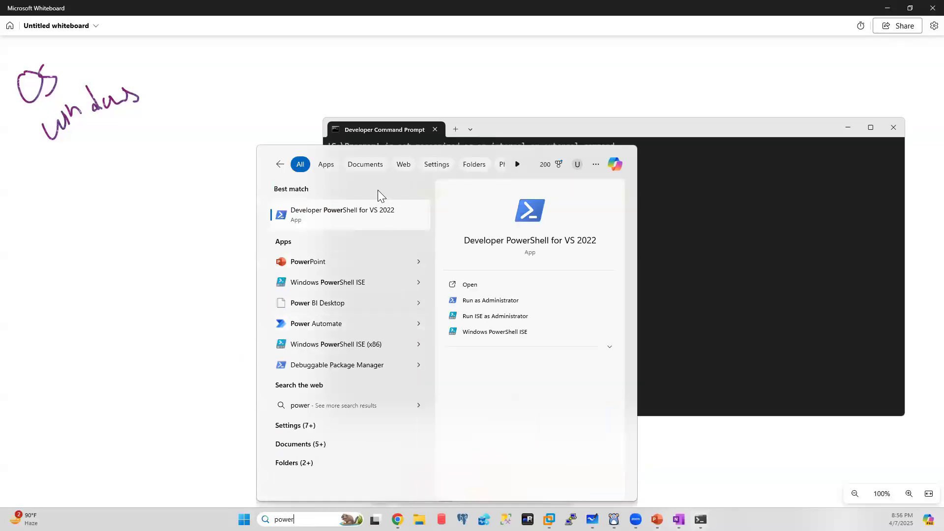
{"action": "left_click", "coordinate": [356, 209]}
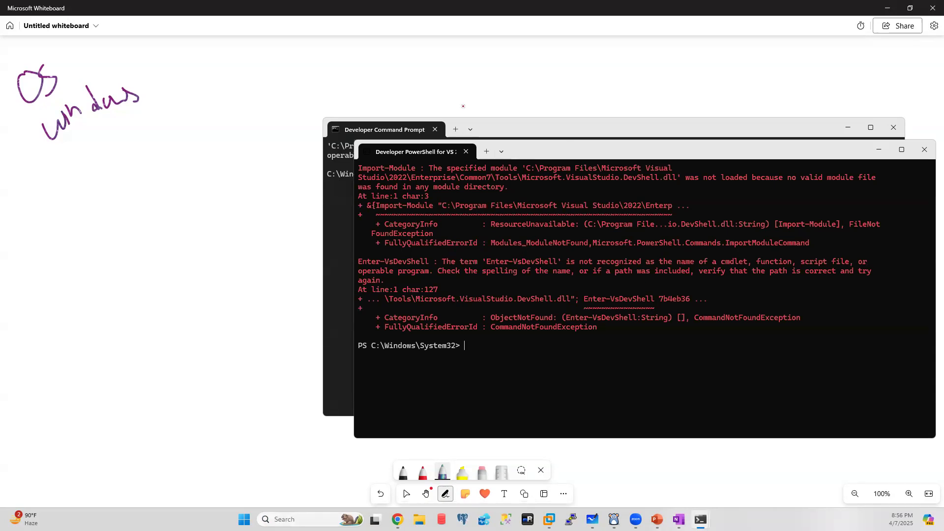
{"action": "left_click_drag", "start_coordinate": [600, 153], "coordinate": [454, 236]}
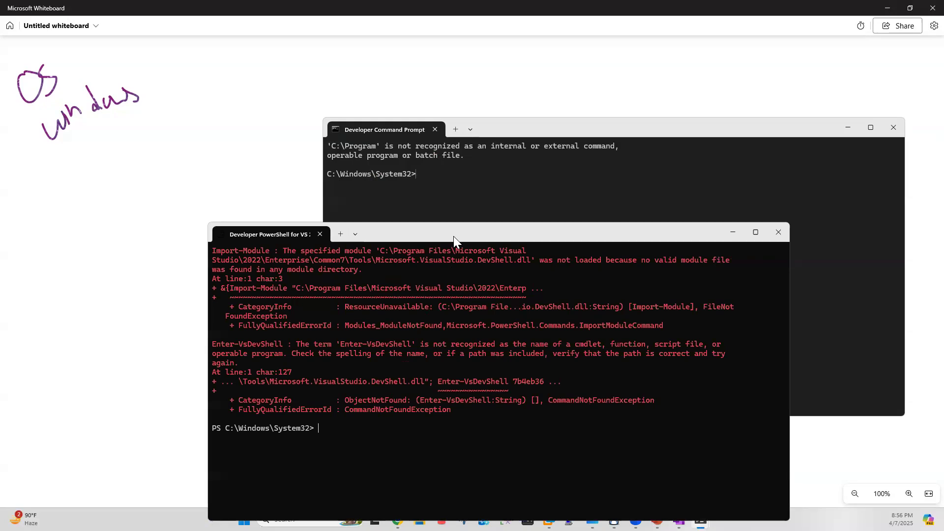
{"action": "left_click", "coordinate": [779, 232]}
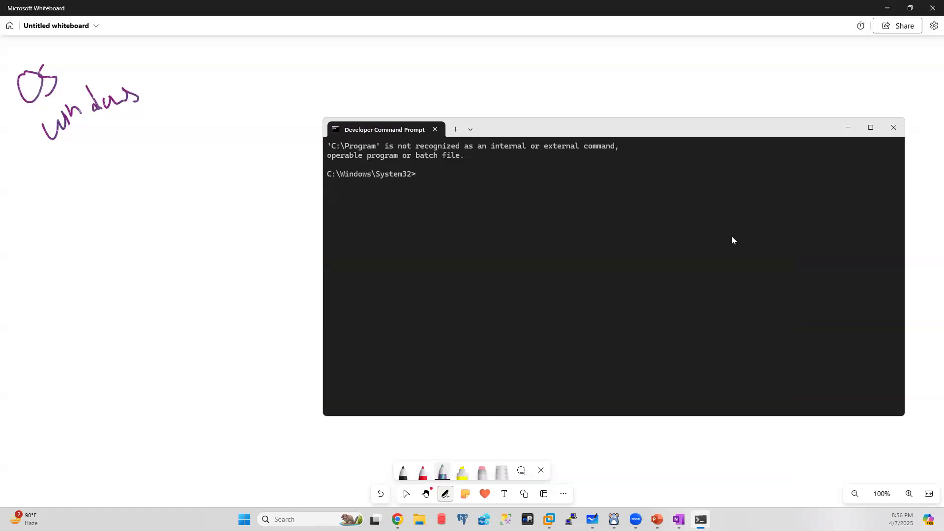
Step: Open Task Manager to view the running processes
{"action": "right_click", "coordinate": [757, 519]}
{"action": "left_click", "coordinate": [787, 485]}
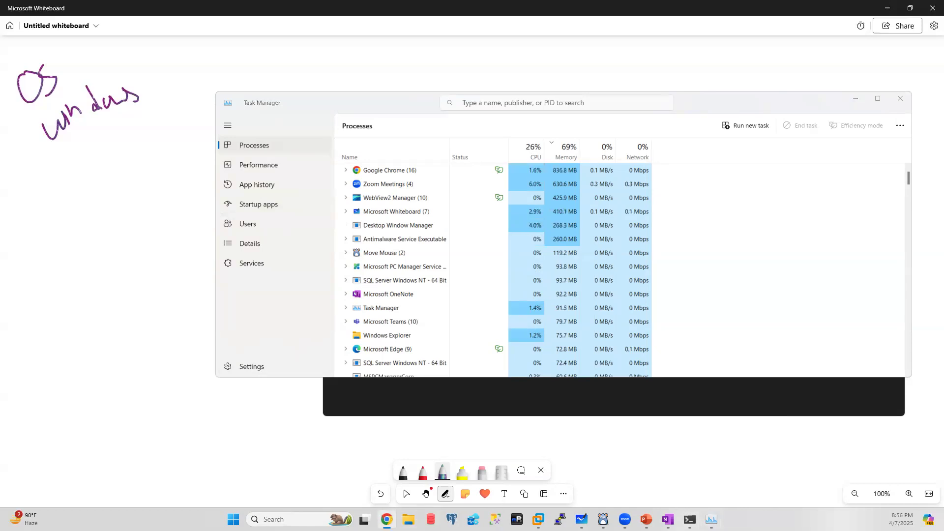
Step: Switch to a maximized Chrome window and search Google for sql server 2019 hardware and software requirements
{"action": "left_click_drag", "start_coordinate": [943, 143], "coordinate": [895, 140]}
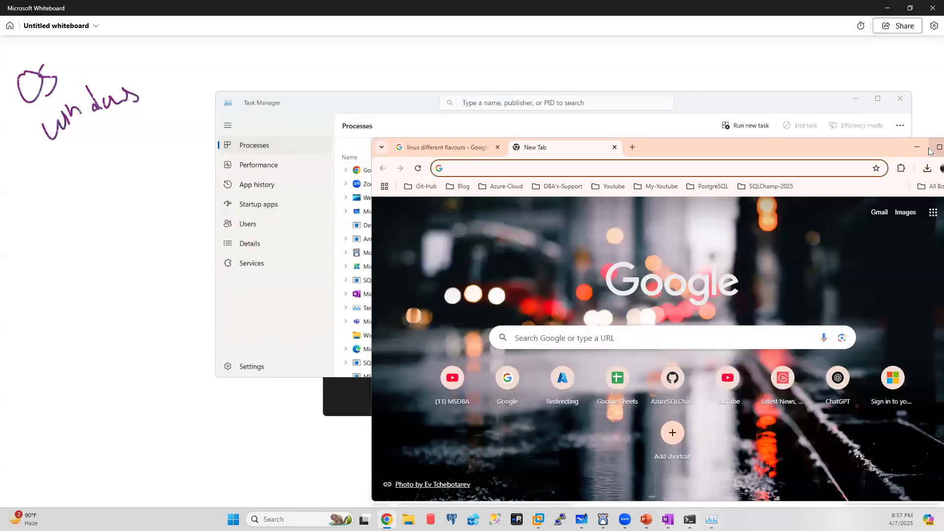
{"action": "left_click", "coordinate": [936, 147]}
{"action": "type", "text": "sq"}
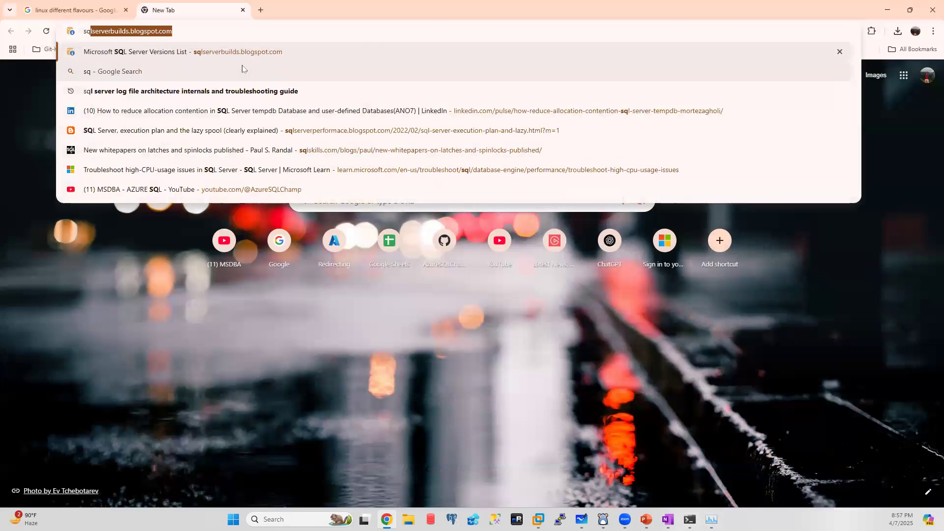
{"action": "type", "text": "l server 20"}
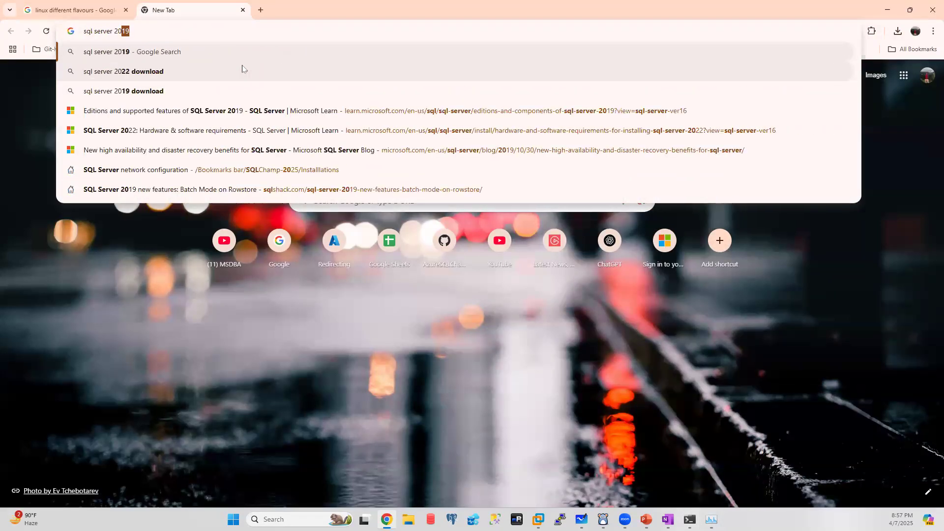
{"action": "type", "text": "19"}
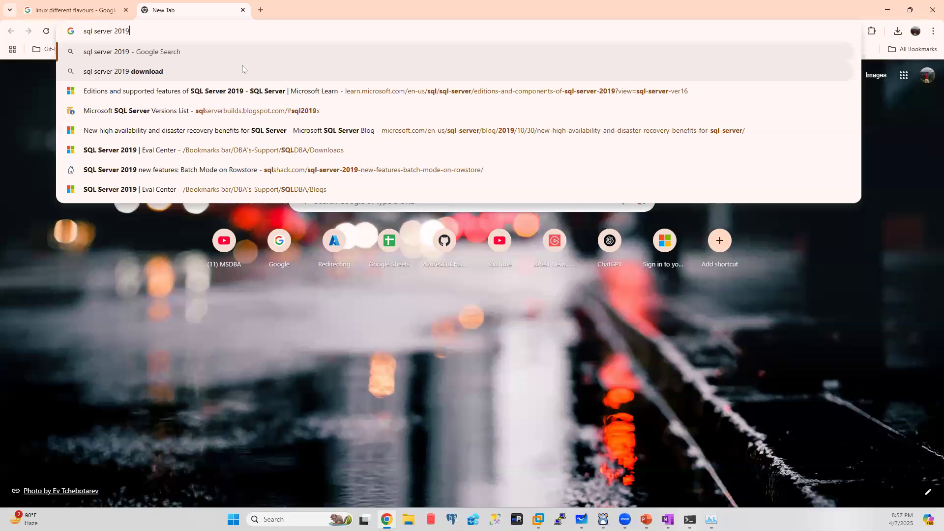
{"action": "type", "text": " ha"}
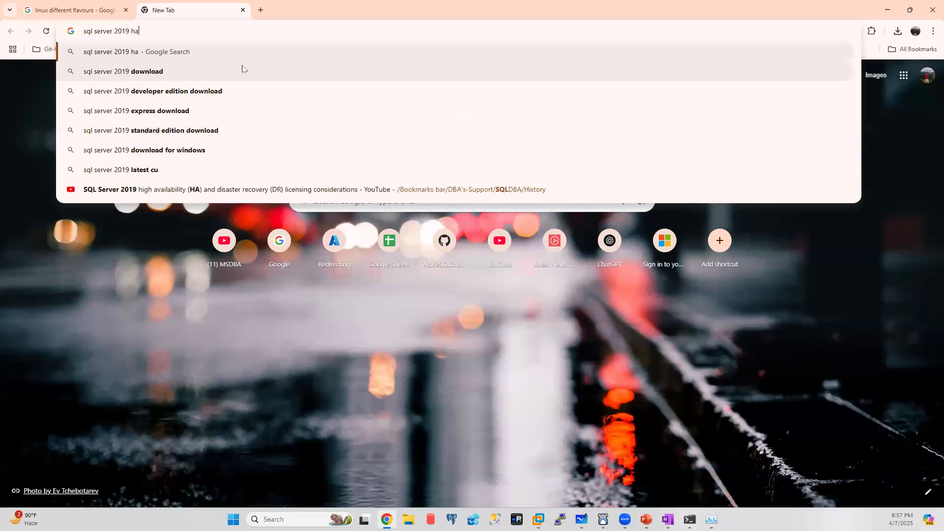
{"action": "key", "text": "Down"}
{"action": "key", "text": "Return"}
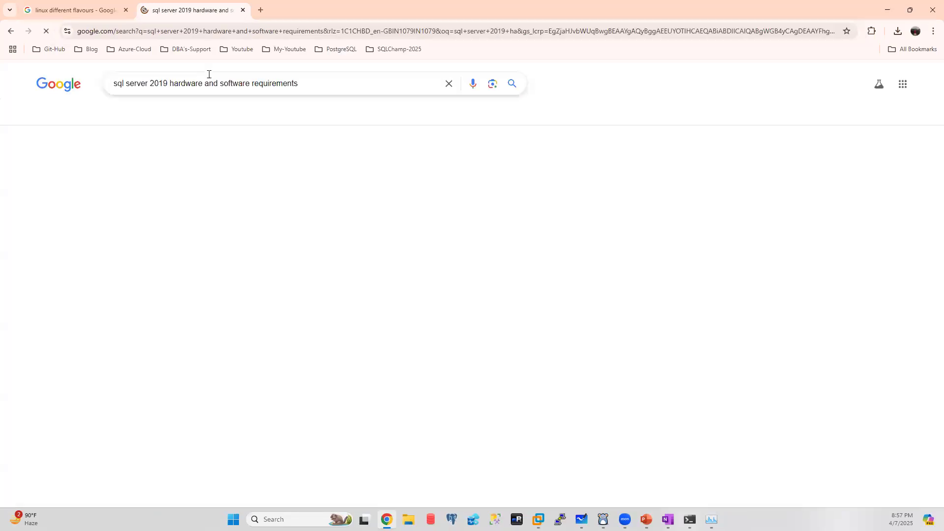
Step: Open Microsoft Learn's SQL Server 2019 requirements page in a new tab and highlight the supported Windows Server rows in the operating system table
{"action": "middle_click", "coordinate": [214, 167]}
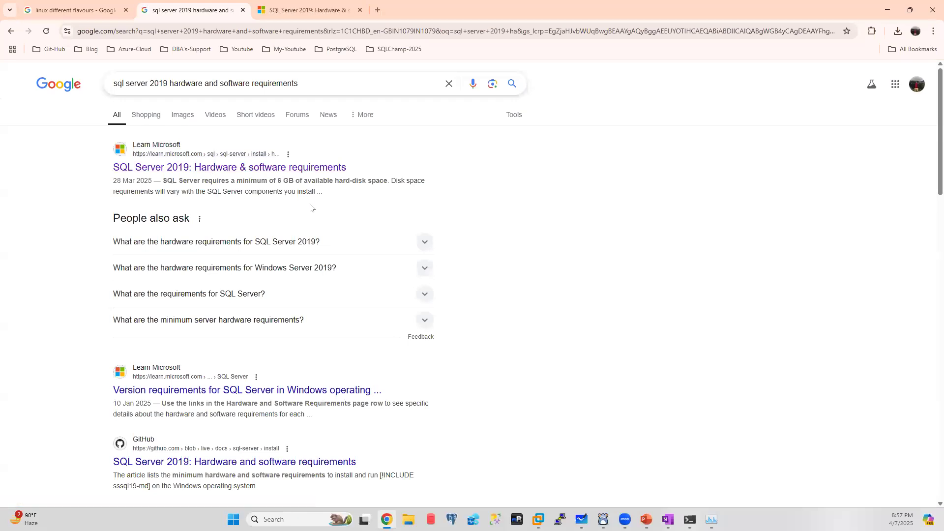
{"action": "key", "text": "ctrl+Tab"}
{"action": "scroll", "coordinate": [377, 346], "scroll_direction": "down", "scroll_amount": 5}
{"action": "scroll", "coordinate": [377, 345], "scroll_direction": "down", "scroll_amount": 15}
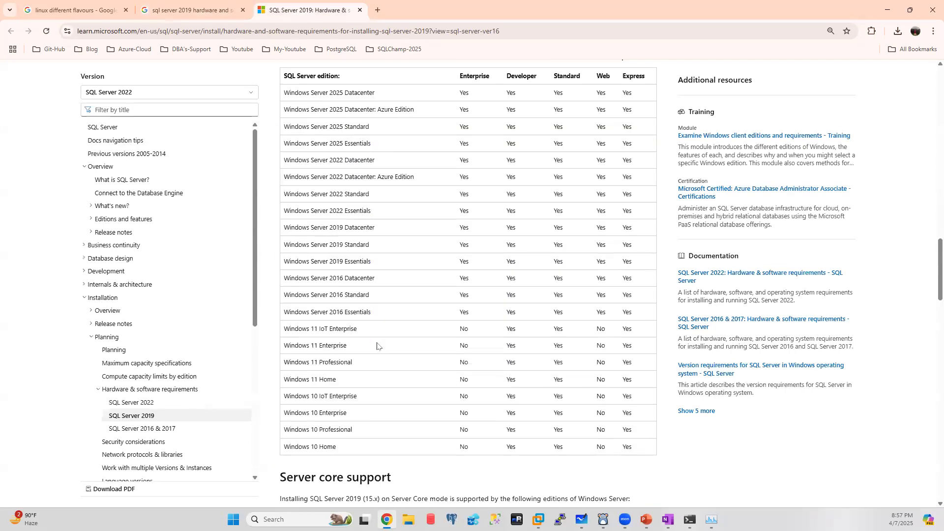
{"action": "left_click_drag", "start_coordinate": [381, 314], "coordinate": [284, 111]}
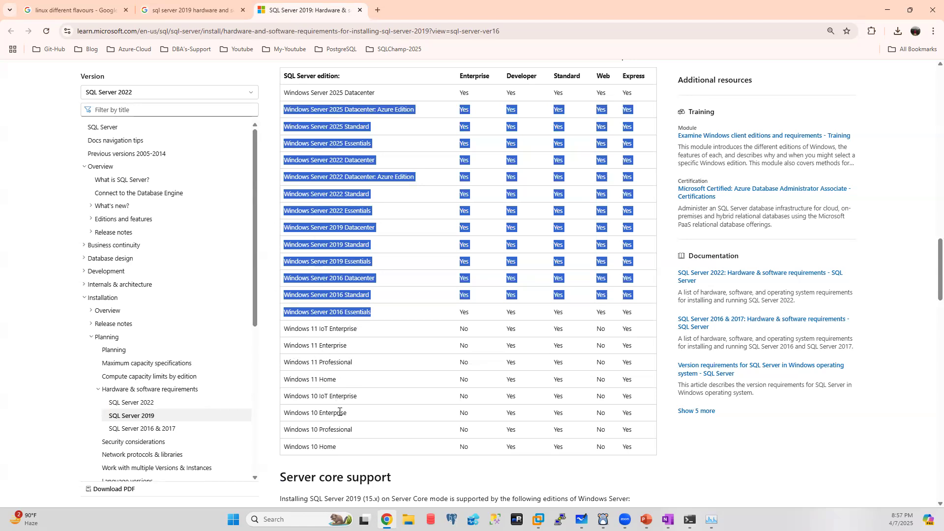
Step: Open the SQL Server 2016 & 2017 requirements page and examine its table of supported Windows editions
{"action": "left_click", "coordinate": [158, 429]}
{"action": "scroll", "coordinate": [397, 379], "scroll_direction": "down", "scroll_amount": 18}
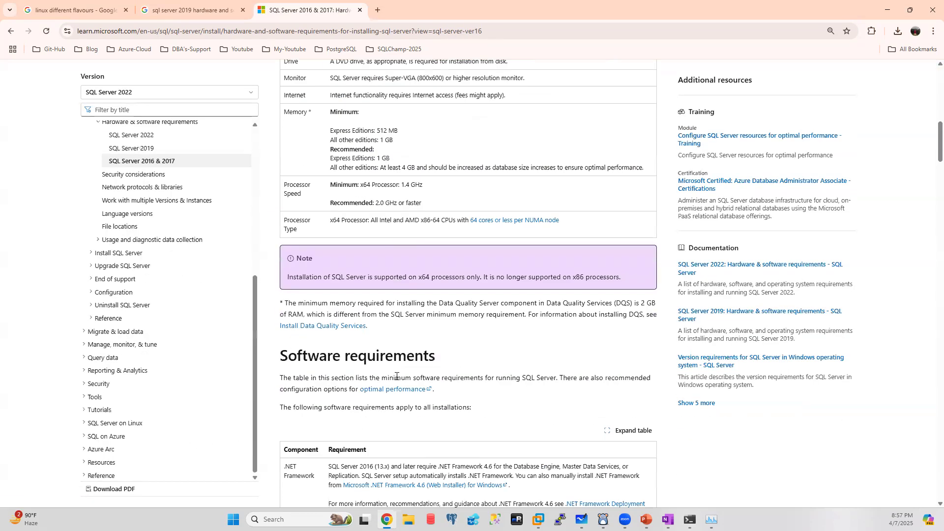
{"action": "scroll", "coordinate": [397, 379], "scroll_direction": "down", "scroll_amount": 12}
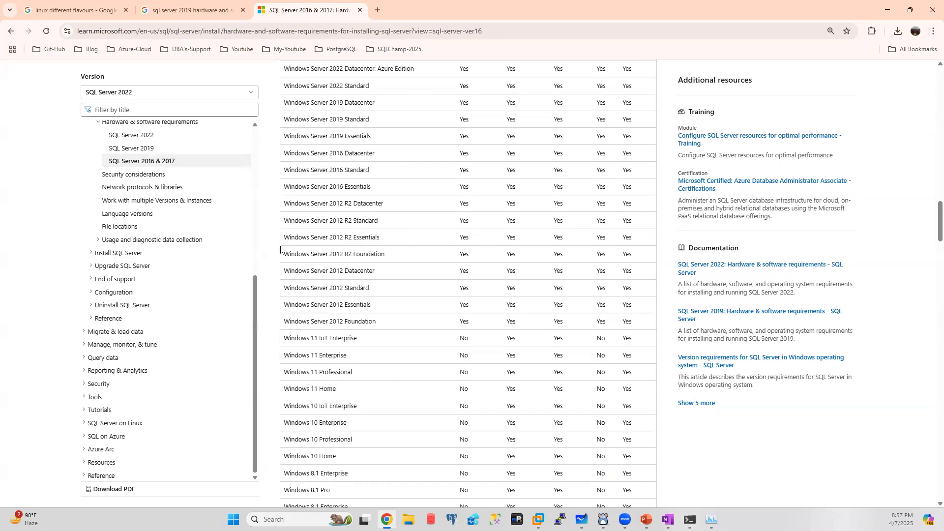
{"action": "scroll", "coordinate": [350, 358], "scroll_direction": "down", "scroll_amount": 3}
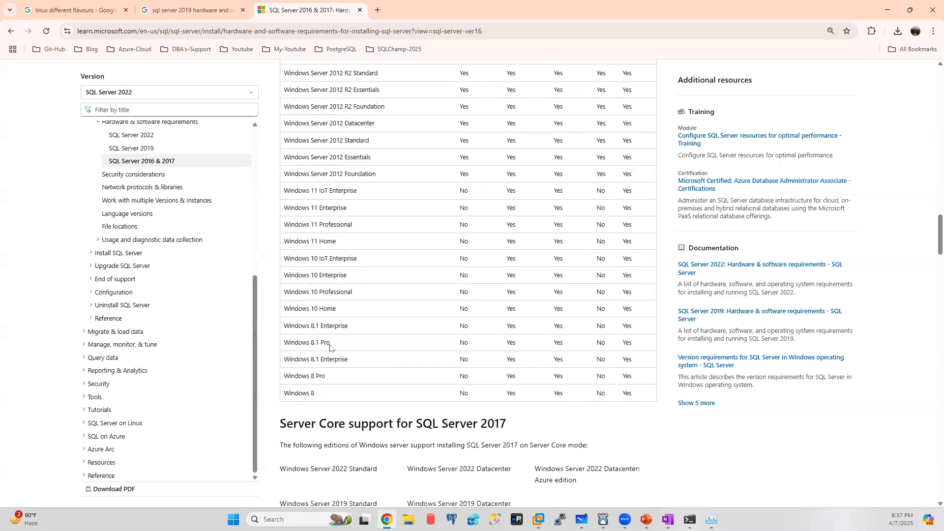
{"action": "scroll", "coordinate": [347, 374], "scroll_direction": "up", "scroll_amount": 2}
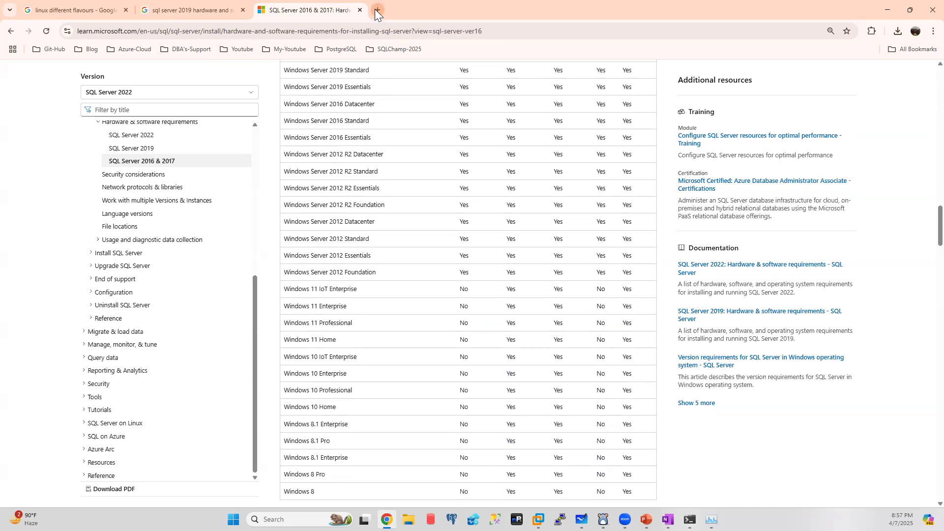
Step: Return to the Google results for linux different flavours and expand the full list of Linux flavors
{"action": "left_click", "coordinate": [82, 14]}
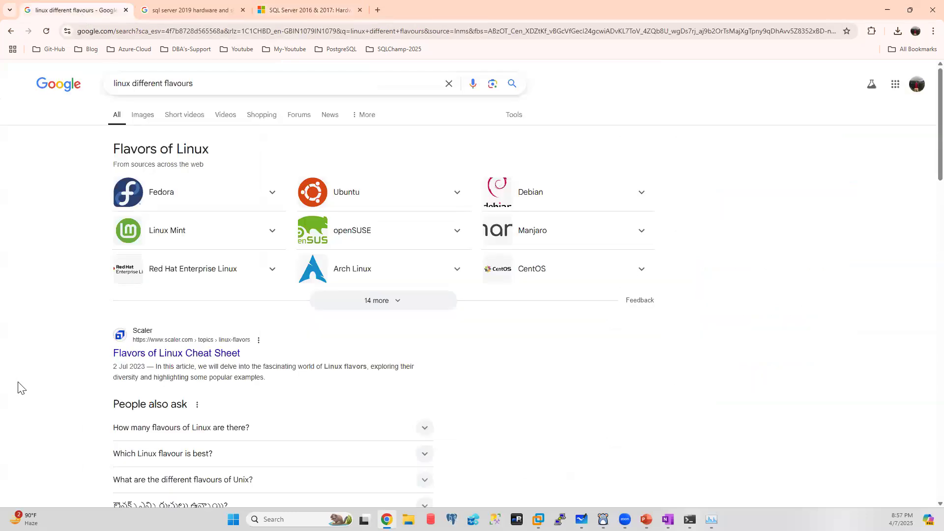
{"action": "left_click", "coordinate": [398, 304]}
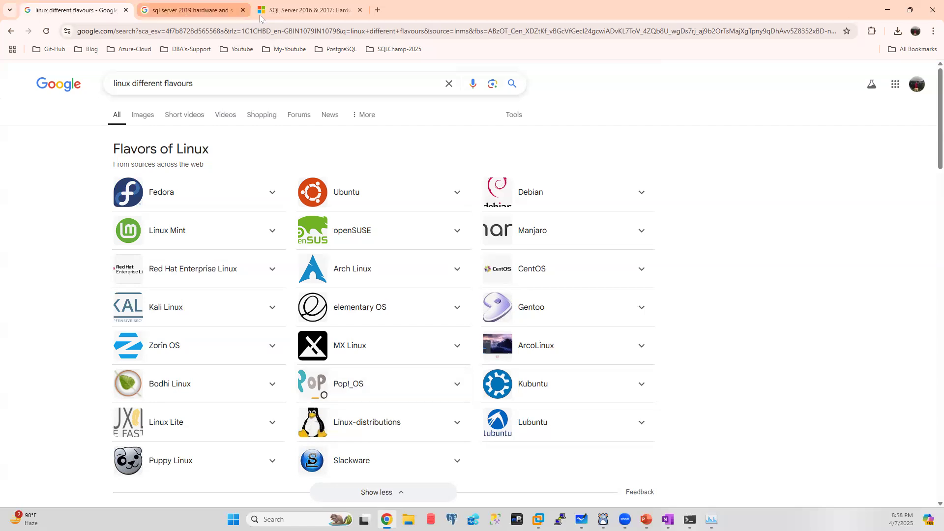
{"action": "left_click", "coordinate": [275, 12]}
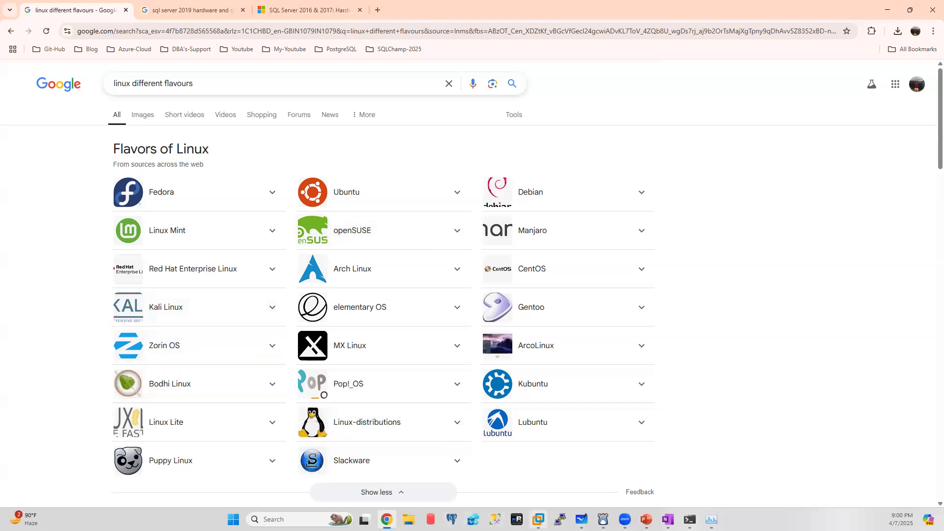
Step: Switch to VMware Workstation and view the CentOS-P virtual machine's details
{"action": "mouse_move", "coordinate": [538, 519]}
{"action": "left_click", "coordinate": [570, 456]}
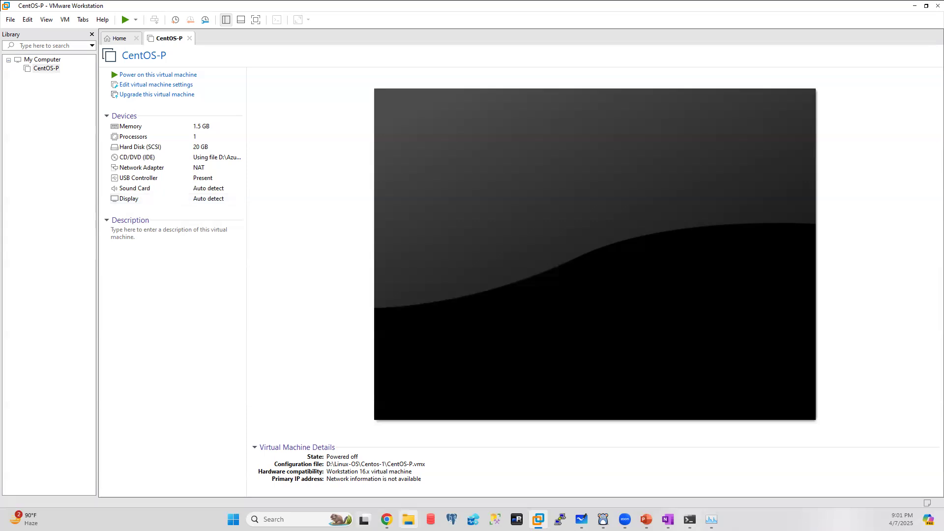
Step: Switch back to Chrome and replace the Linux flavours query with a Google search for centos download
{"action": "left_click", "coordinate": [386, 519]}
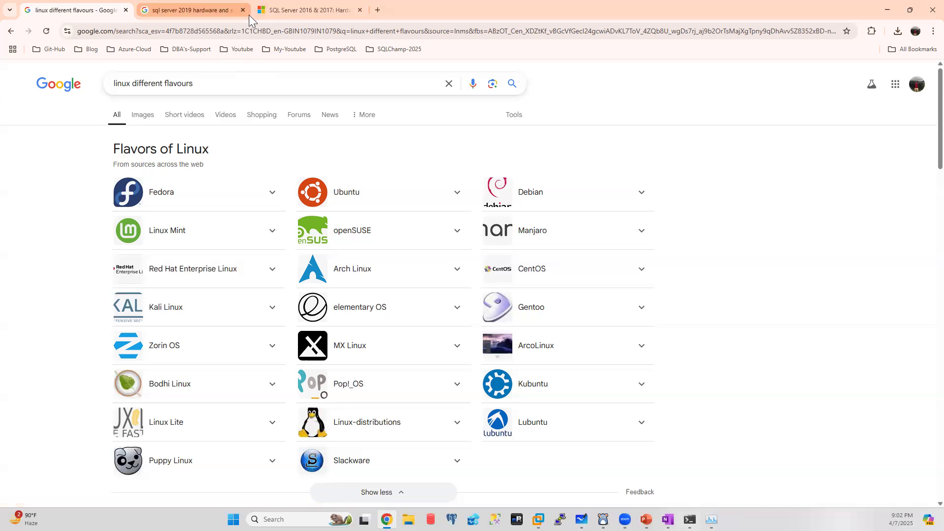
{"action": "triple_click", "coordinate": [238, 80]}
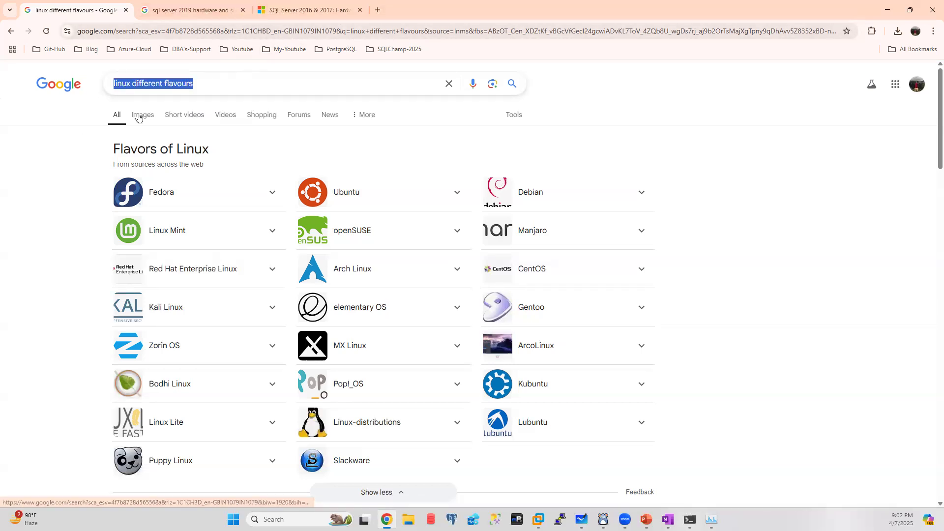
{"action": "type", "text": "centos"}
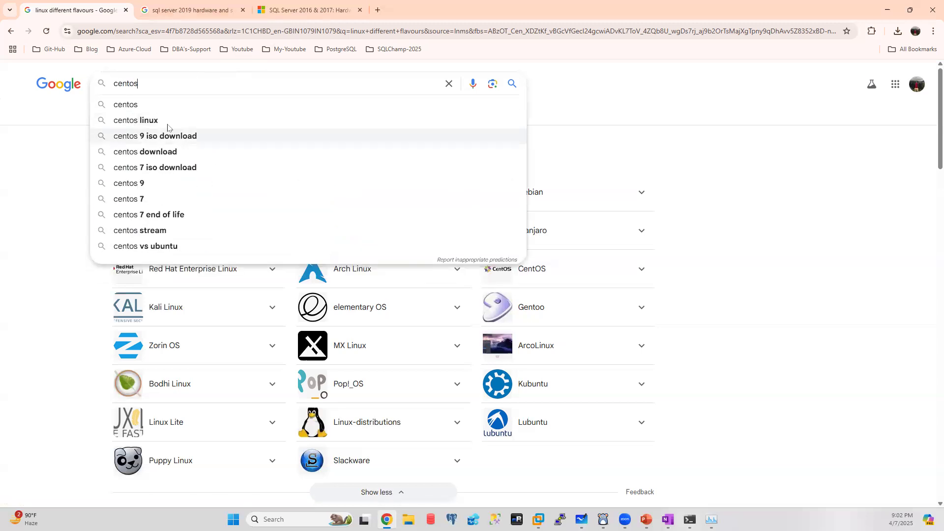
{"action": "left_click", "coordinate": [157, 152]}
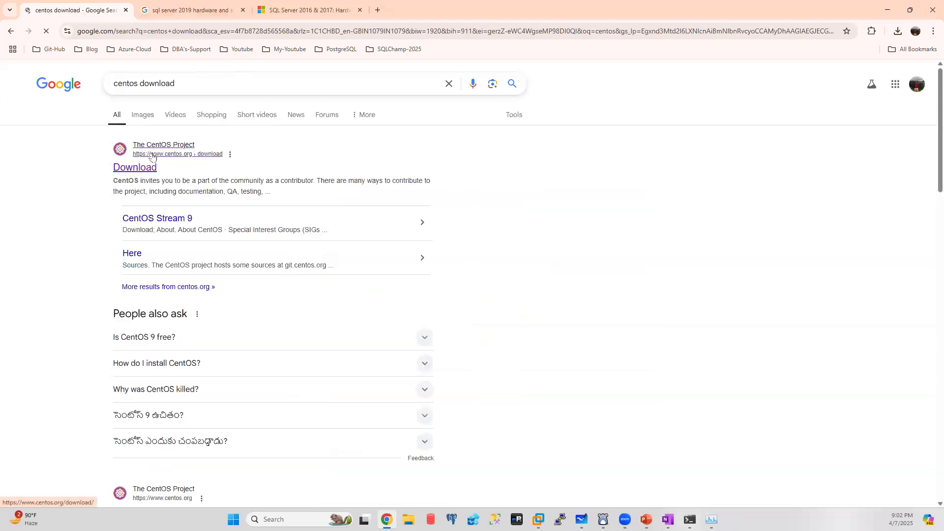
Step: Open the CentOS Project download page and start downloading the CentOS Stream 10 ISO for x86_64
{"action": "left_click", "coordinate": [126, 170]}
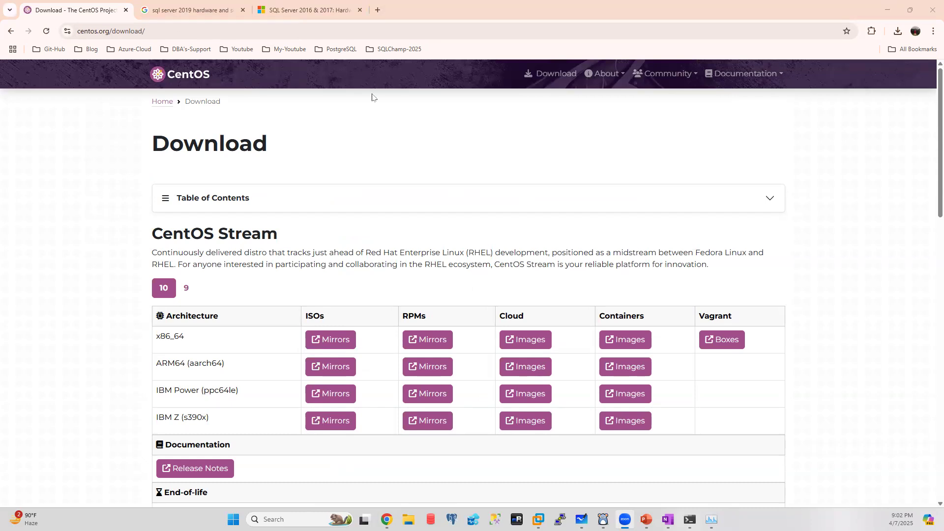
{"action": "left_click", "coordinate": [11, 31]}
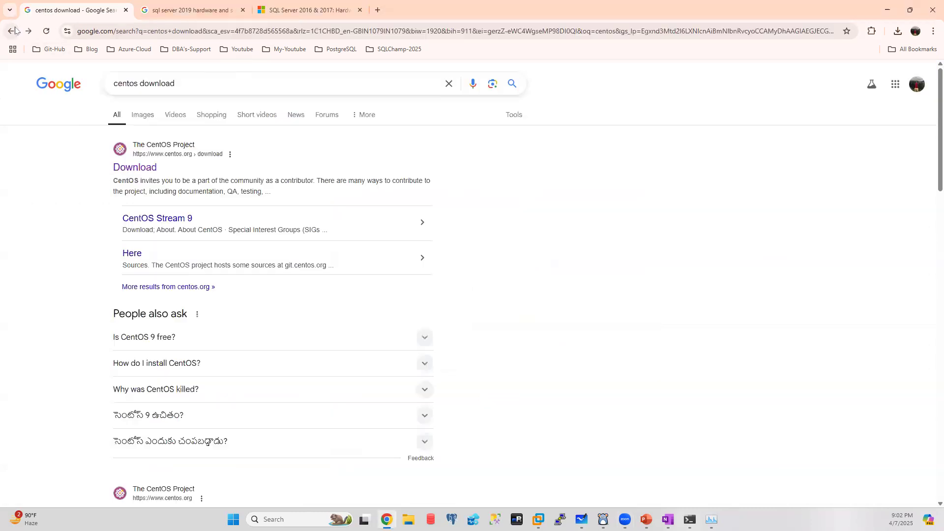
{"action": "left_click", "coordinate": [137, 166]}
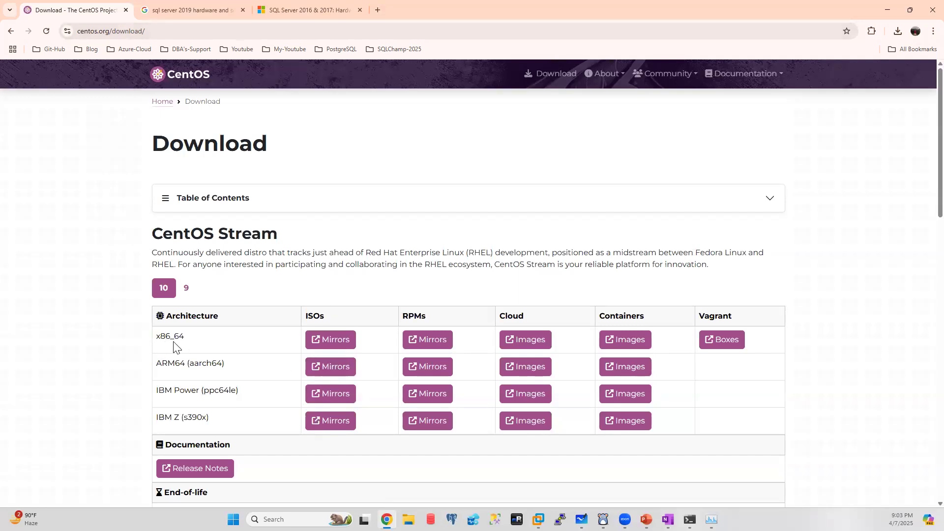
{"action": "left_click", "coordinate": [331, 341]}
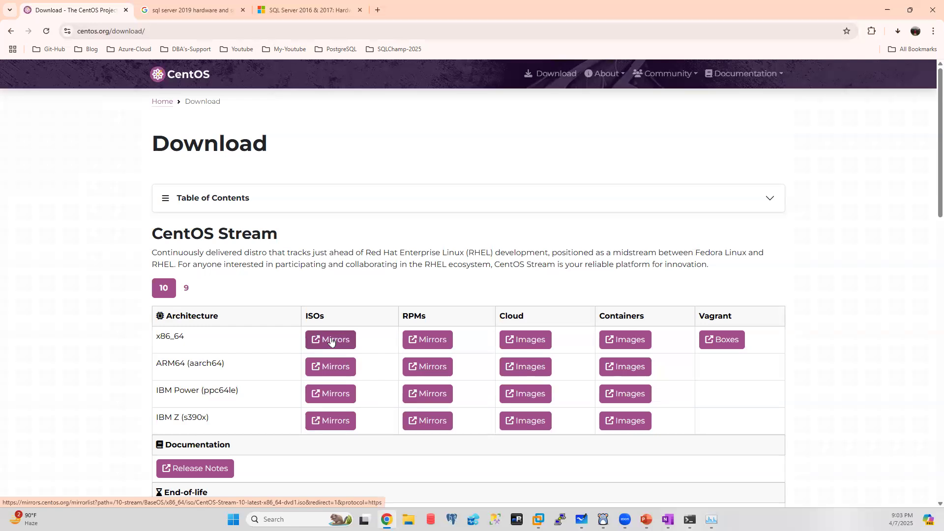
Step: Open the recent download history, cancel the CentOS-Stream-10-latest-x86_64-dvd1.iso download, and close the history
{"action": "left_click", "coordinate": [897, 31]}
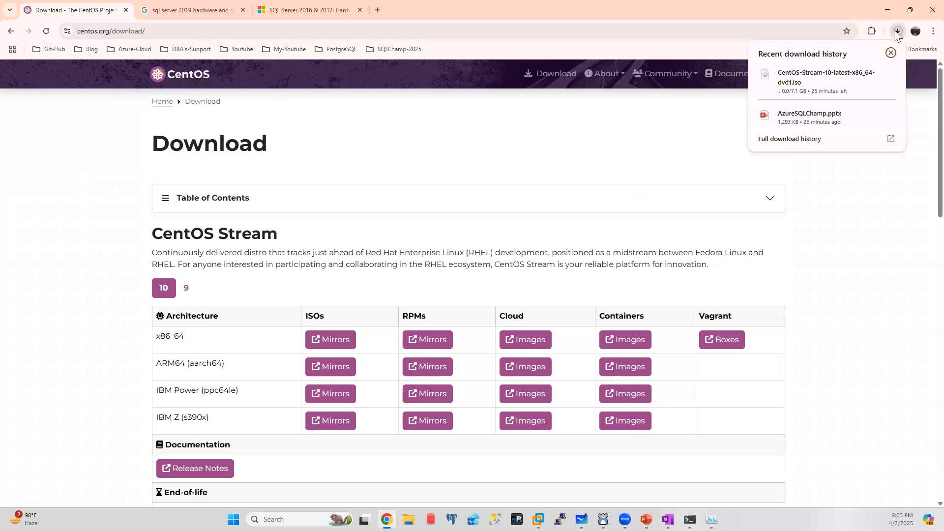
{"action": "left_click", "coordinate": [872, 75]}
{"action": "left_click", "coordinate": [890, 52]}
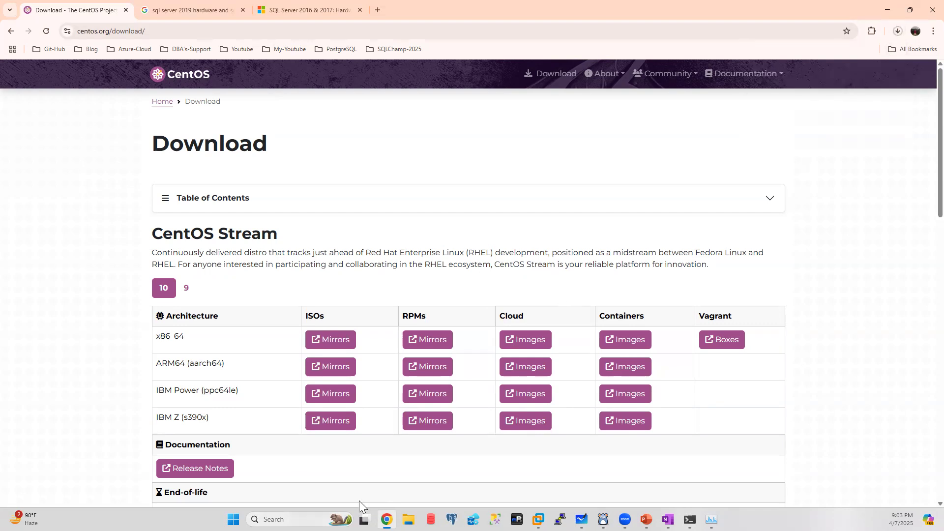
Step: Switch to the CentOS-P virtual machine in VMware Workstation and check the options offered for My Computer in the library
{"action": "mouse_move", "coordinate": [539, 519]}
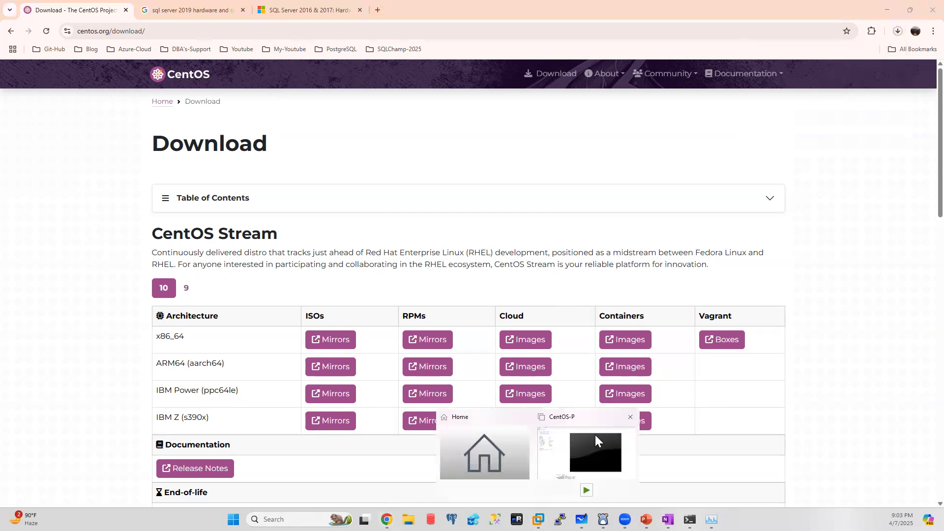
{"action": "left_click", "coordinate": [596, 441]}
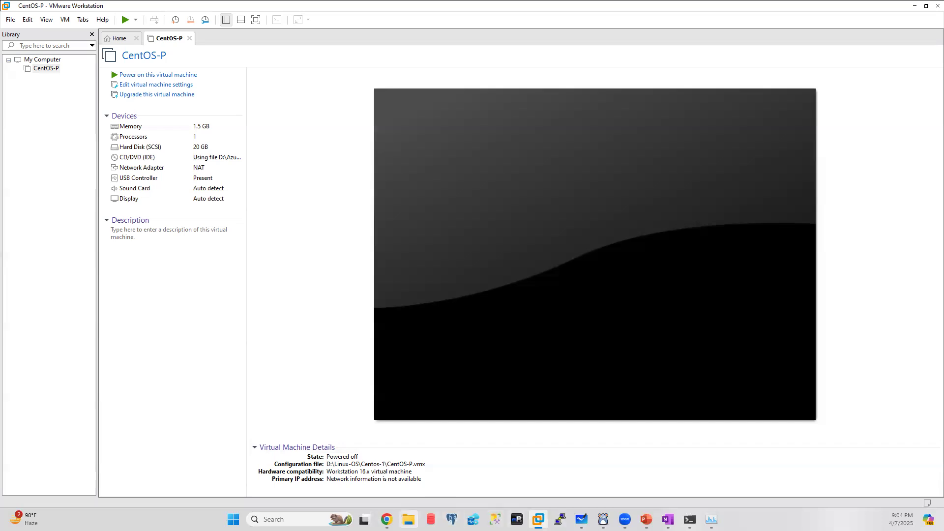
{"action": "left_click", "coordinate": [386, 519]}
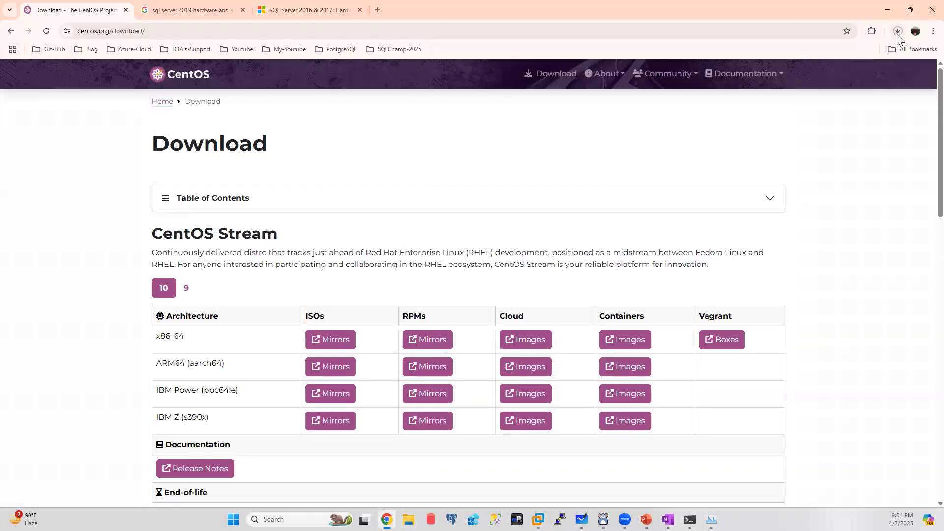
{"action": "mouse_move", "coordinate": [538, 519]}
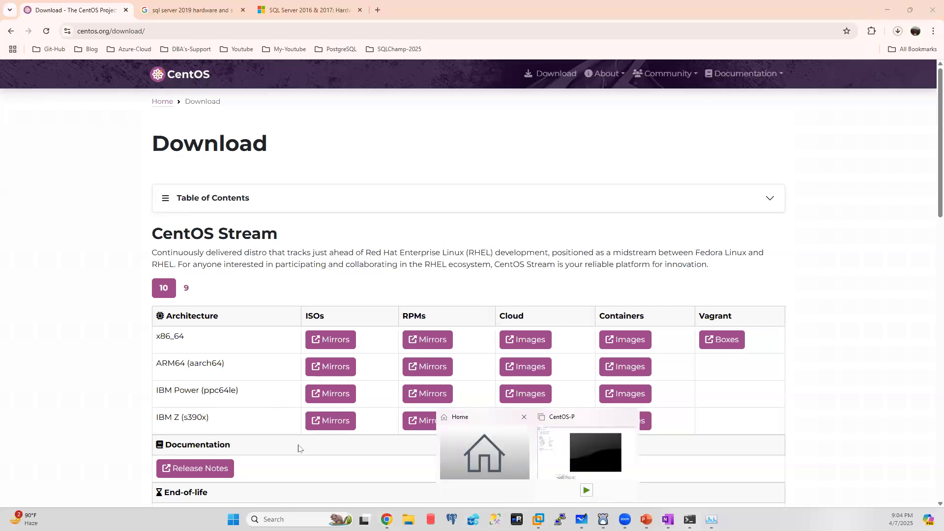
{"action": "left_click", "coordinate": [590, 445]}
{"action": "right_click", "coordinate": [40, 60]}
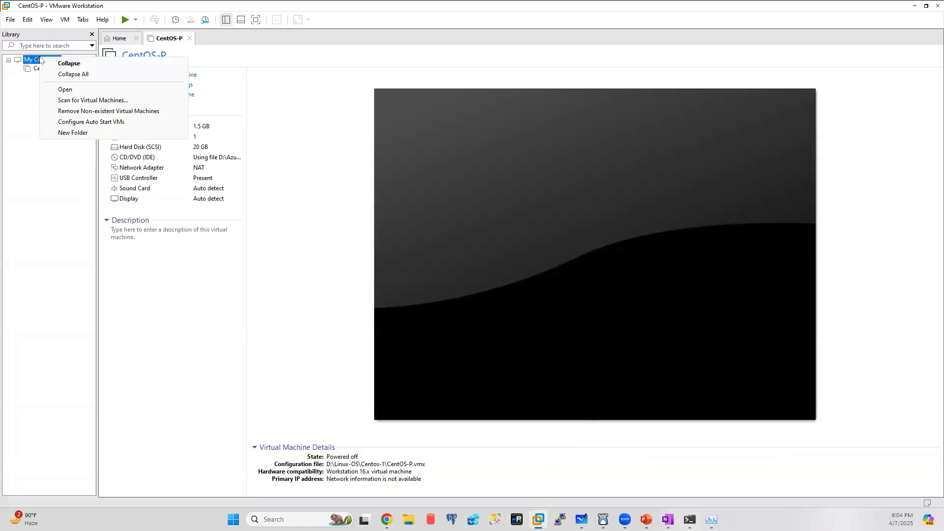
{"action": "left_click", "coordinate": [23, 153]}
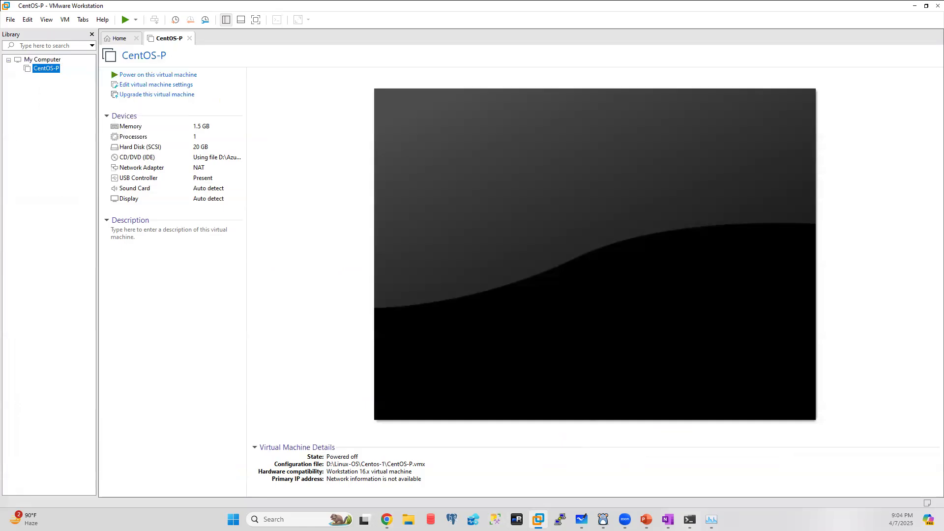
Step: Start creating a new virtual machine with the Custom (advanced) configuration
{"action": "left_click", "coordinate": [121, 40]}
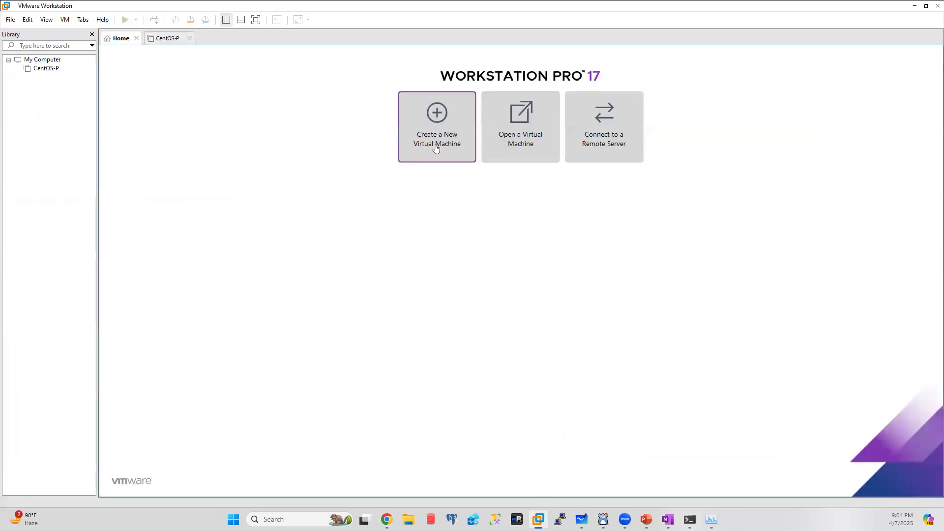
{"action": "left_click", "coordinate": [435, 130]}
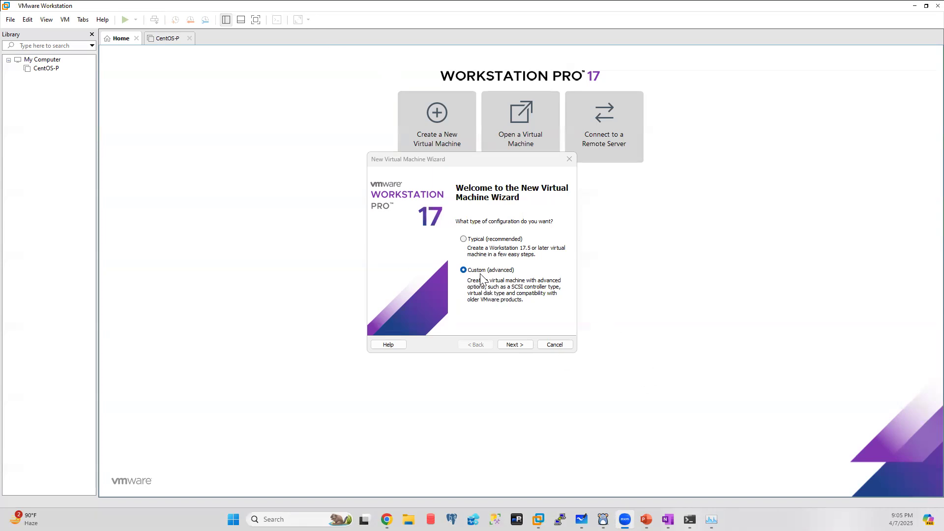
{"action": "left_click", "coordinate": [513, 346]}
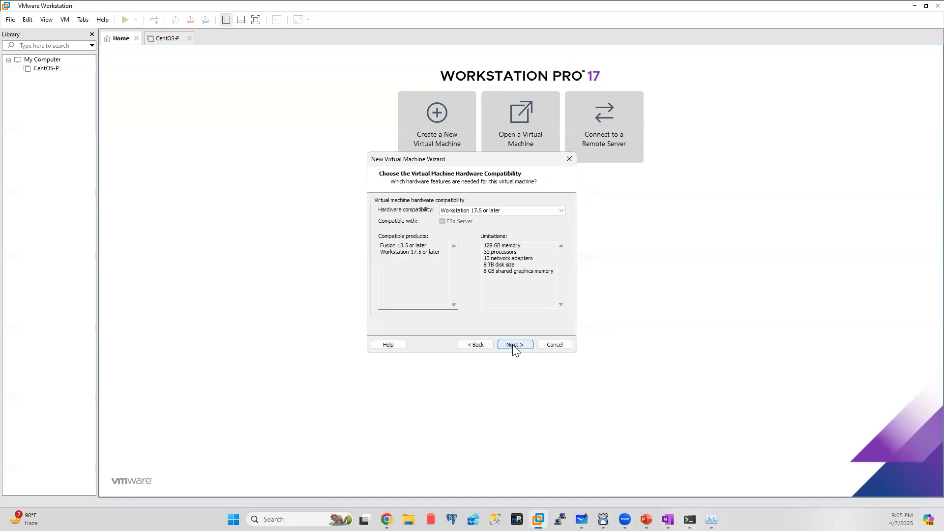
Step: Set the virtual machine's hardware compatibility to Workstation 16.x and continue to the guest operating system installation
{"action": "left_click", "coordinate": [504, 212]}
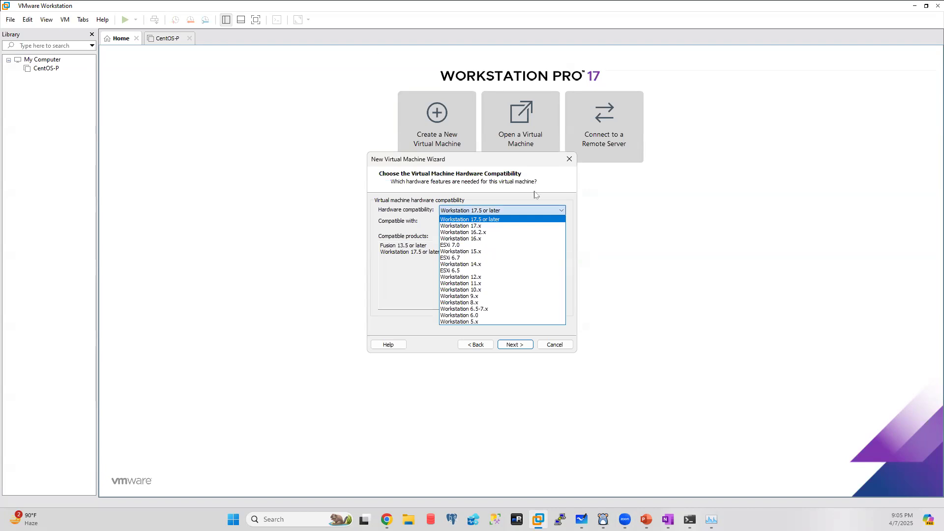
{"action": "left_click", "coordinate": [467, 239]}
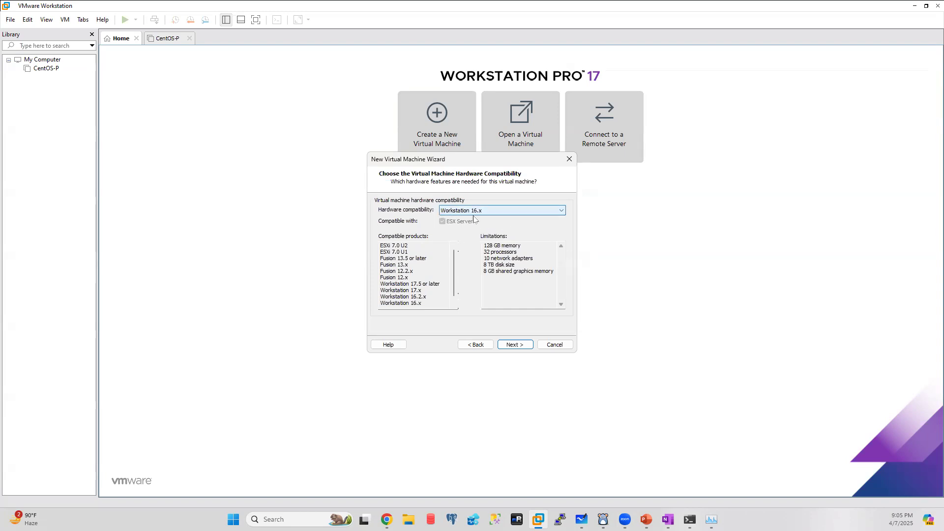
{"action": "left_click", "coordinate": [515, 344]}
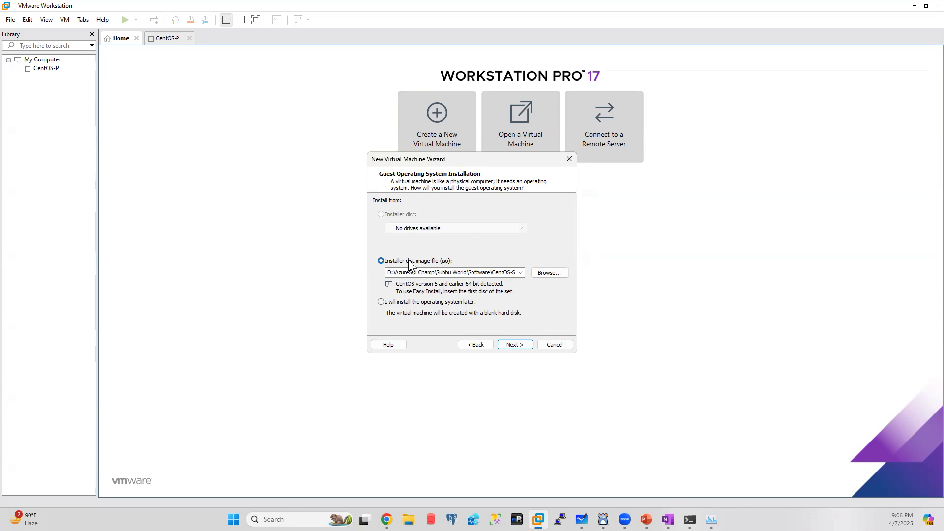
Step: Locate the CentOS-Stream-10-latest-x86_64-dvd1 ISO within the Software folder in File Explorer, and return to the VMware wizard
{"action": "left_click", "coordinate": [387, 520]}
{"action": "left_click", "coordinate": [408, 519]}
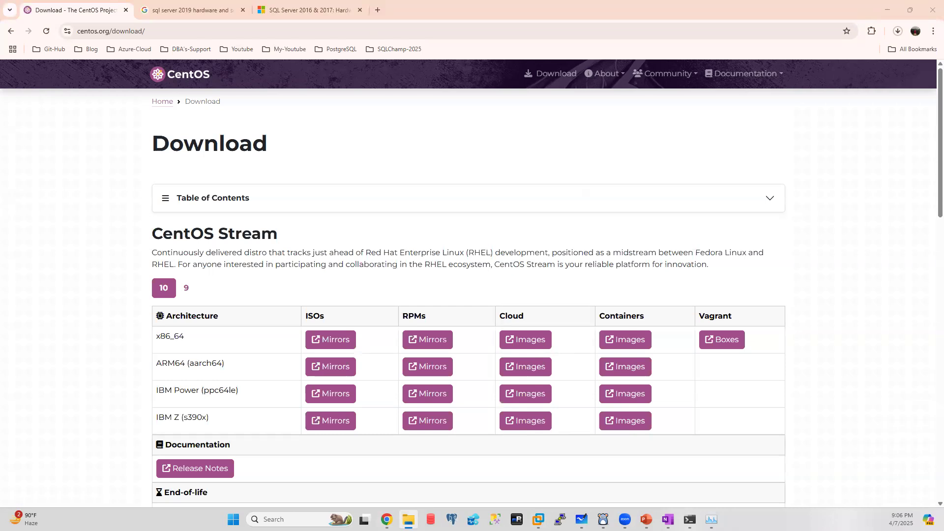
{"action": "double_click", "coordinate": [552, 153]}
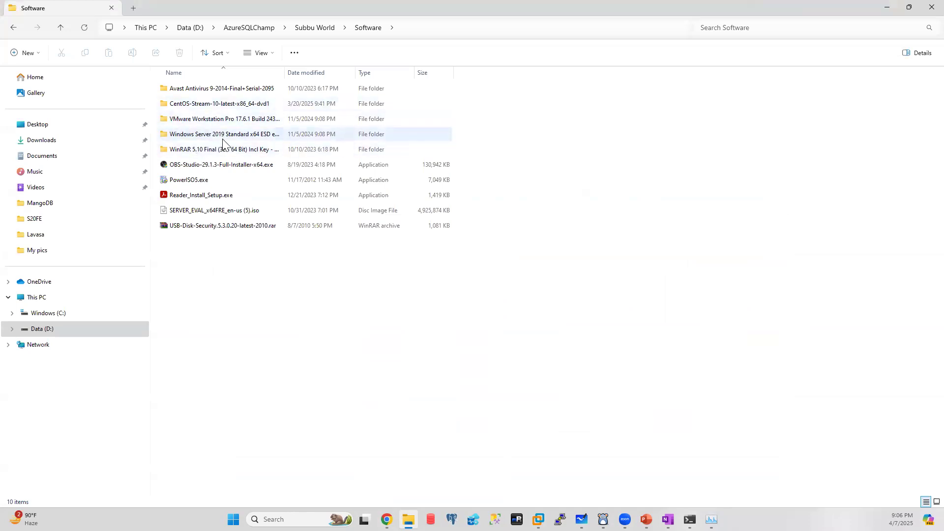
{"action": "double_click", "coordinate": [204, 109]}
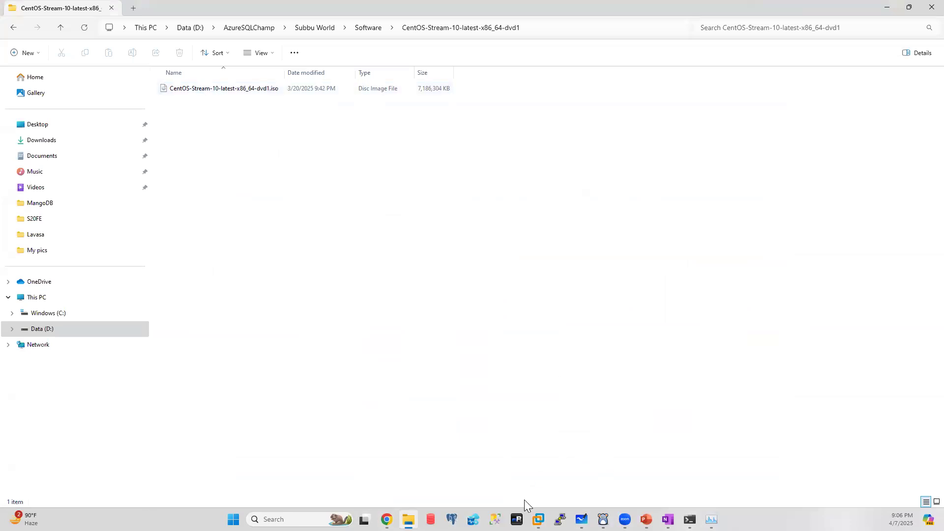
{"action": "mouse_move", "coordinate": [538, 519]}
{"action": "left_click", "coordinate": [592, 465]}
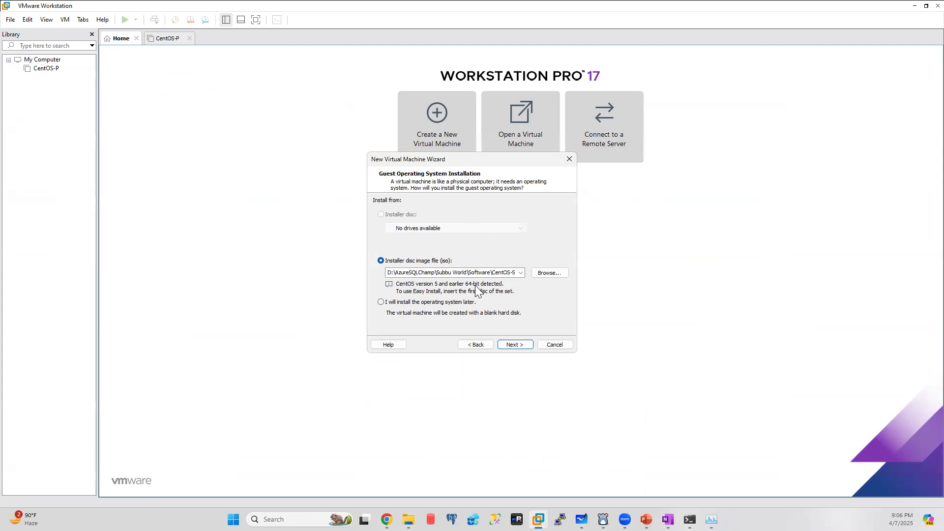
Step: Accept the CentOS installer disc image file and name the virtual machine CentOS-S
{"action": "left_click", "coordinate": [520, 345]}
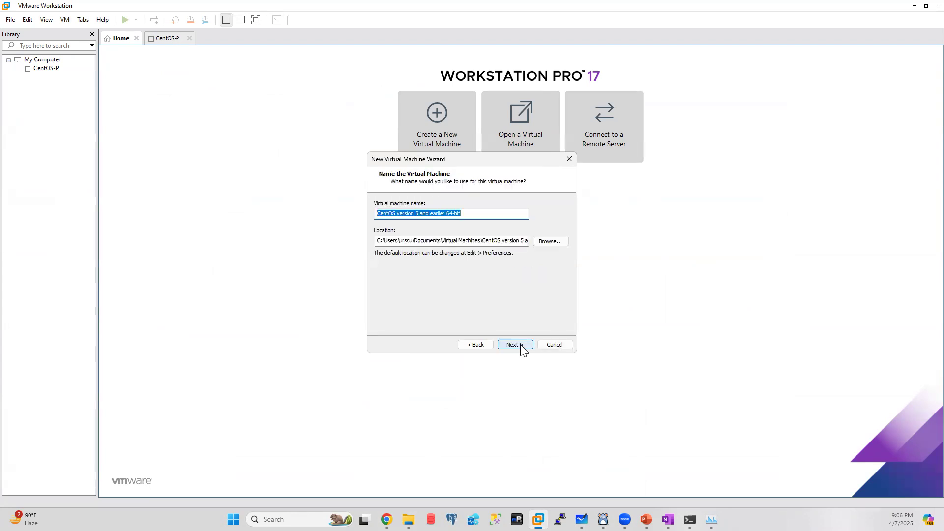
{"action": "left_click", "coordinate": [473, 213]}
{"action": "left_click_drag", "start_coordinate": [485, 213], "coordinate": [396, 213]}
{"action": "type", "text": "-"}
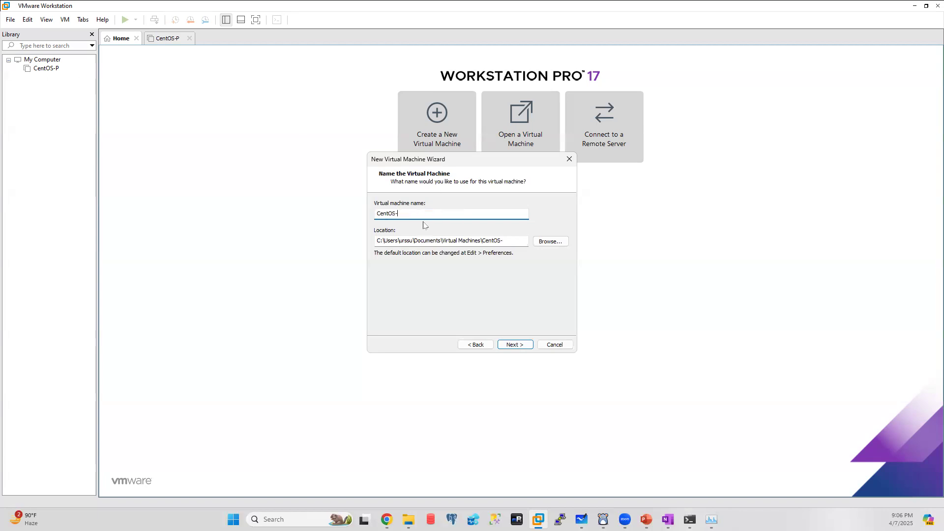
{"action": "type", "text": "S"}
Step: Browse for the virtual machine's location and expand the Linux-OS folder on the Data (D:) drive
{"action": "left_click", "coordinate": [553, 242]}
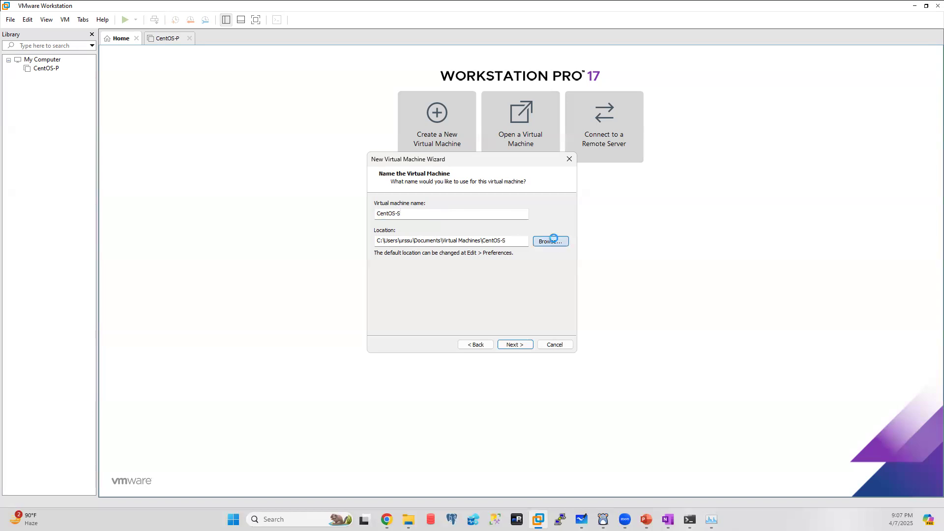
{"action": "scroll", "coordinate": [475, 251], "scroll_direction": "down", "scroll_amount": 3}
{"action": "scroll", "coordinate": [475, 251], "scroll_direction": "down", "scroll_amount": 1}
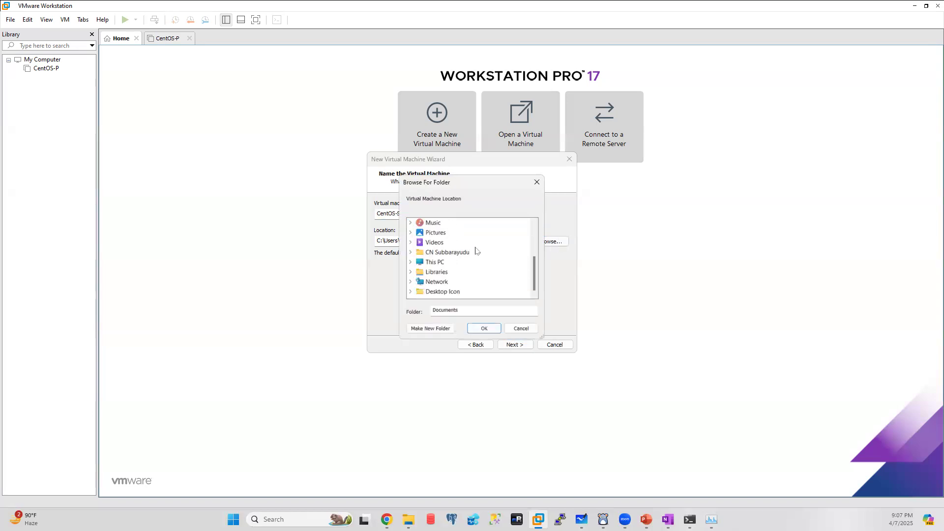
{"action": "left_click", "coordinate": [410, 262]}
{"action": "left_click", "coordinate": [419, 282]}
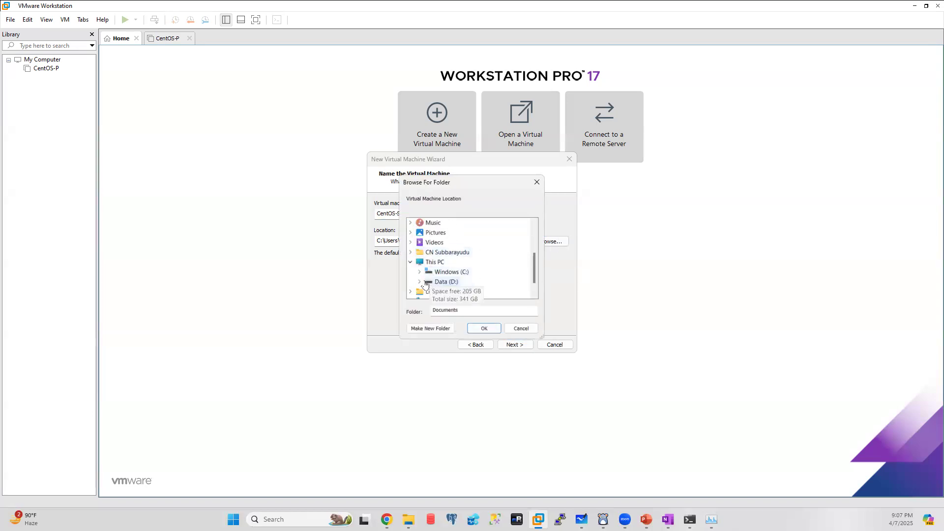
{"action": "scroll", "coordinate": [423, 275], "scroll_direction": "down", "scroll_amount": 2}
{"action": "left_click", "coordinate": [429, 272]}
{"action": "scroll", "coordinate": [533, 255], "scroll_direction": "down", "scroll_amount": 2}
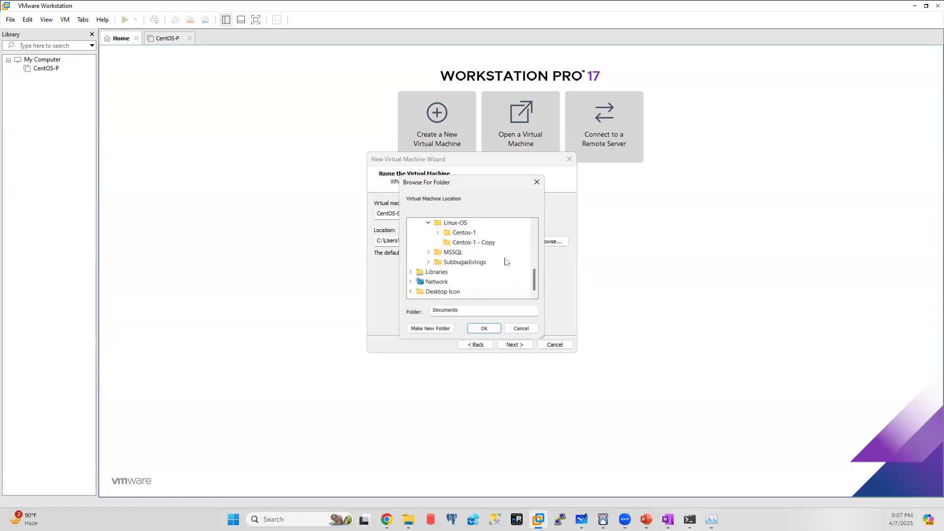
{"action": "scroll", "coordinate": [492, 261], "scroll_direction": "up", "scroll_amount": 1}
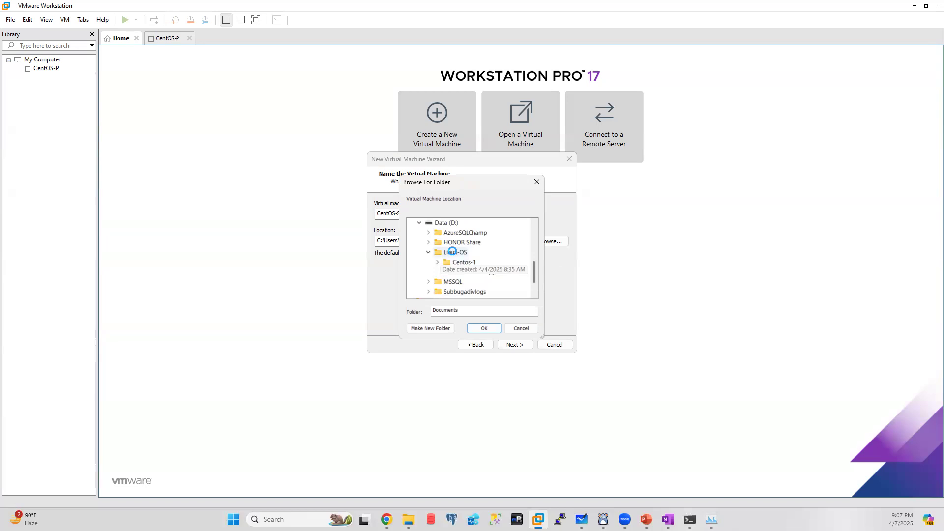
Step: Try to create a new folder inside the Linux-OS folder
{"action": "right_click", "coordinate": [452, 252]}
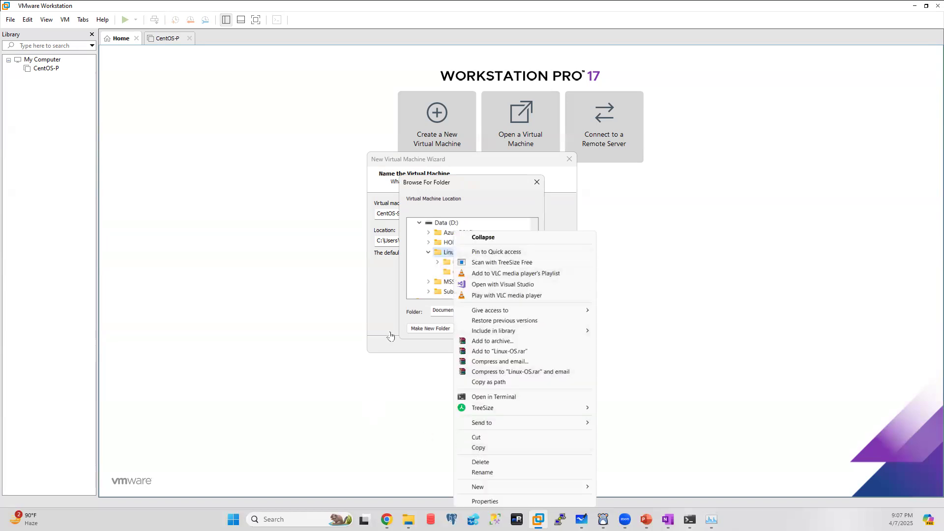
{"action": "left_click", "coordinate": [426, 329]}
{"action": "left_click", "coordinate": [426, 328]}
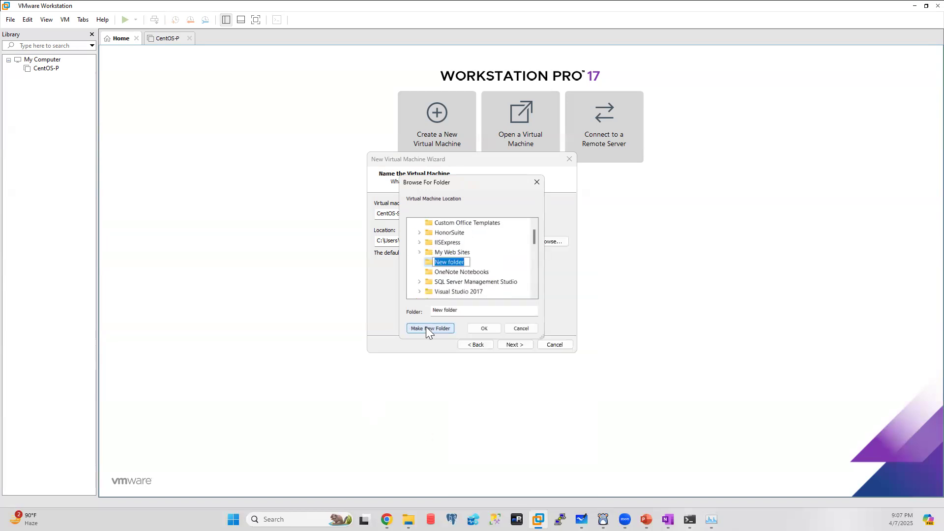
{"action": "key", "text": "Return"}
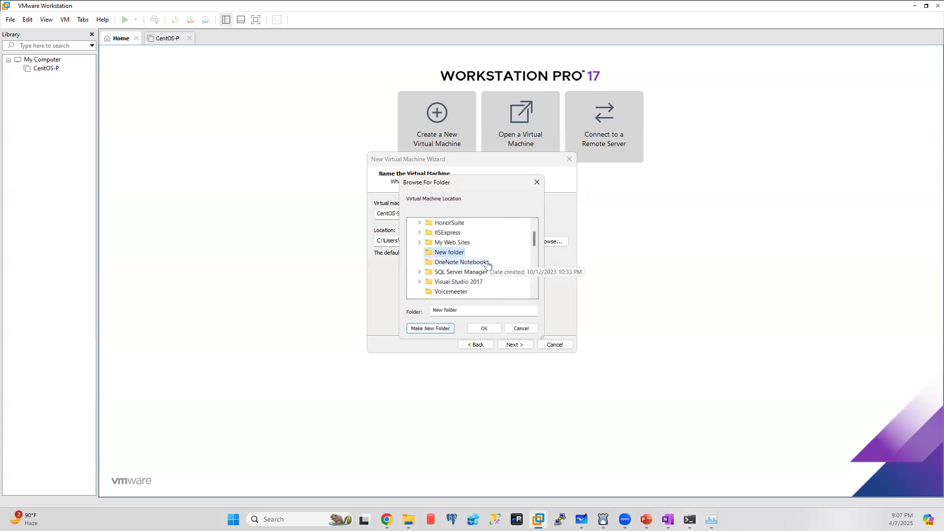
Step: Create a folder named Centos-S inside D:\Linux-OS and choose it as the virtual machine's location
{"action": "scroll", "coordinate": [485, 257], "scroll_direction": "down", "scroll_amount": 2}
{"action": "scroll", "coordinate": [485, 258], "scroll_direction": "down", "scroll_amount": 2}
{"action": "scroll", "coordinate": [486, 258], "scroll_direction": "up", "scroll_amount": 2}
{"action": "scroll", "coordinate": [486, 257], "scroll_direction": "down", "scroll_amount": 4}
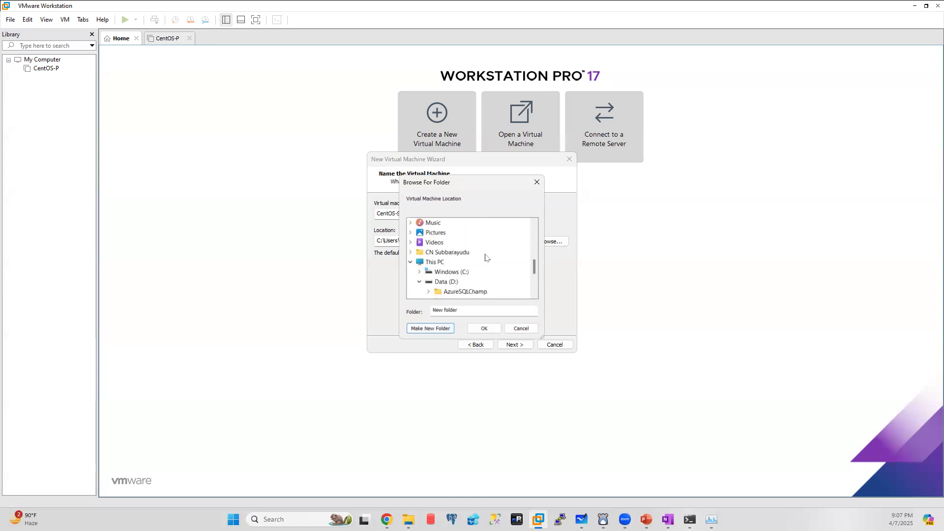
{"action": "scroll", "coordinate": [485, 258], "scroll_direction": "down", "scroll_amount": 2}
{"action": "left_click", "coordinate": [455, 223]}
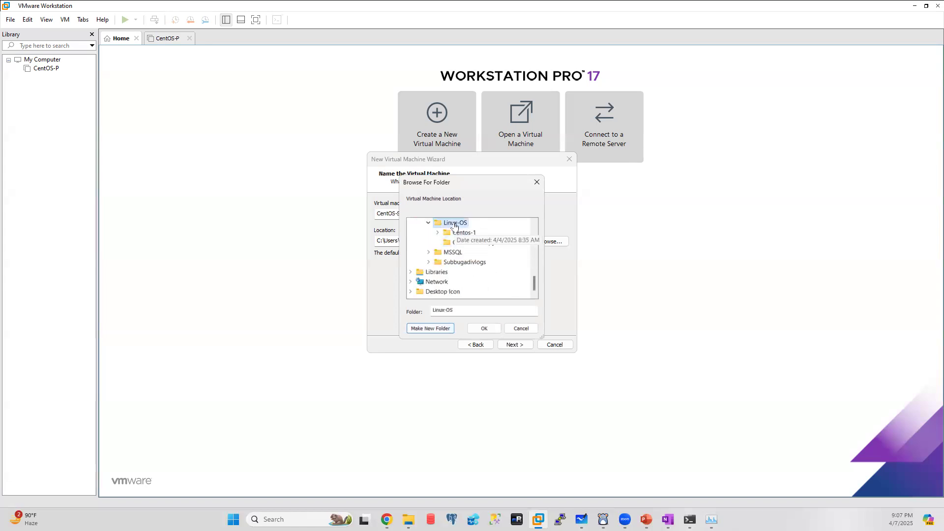
{"action": "left_click", "coordinate": [431, 328]}
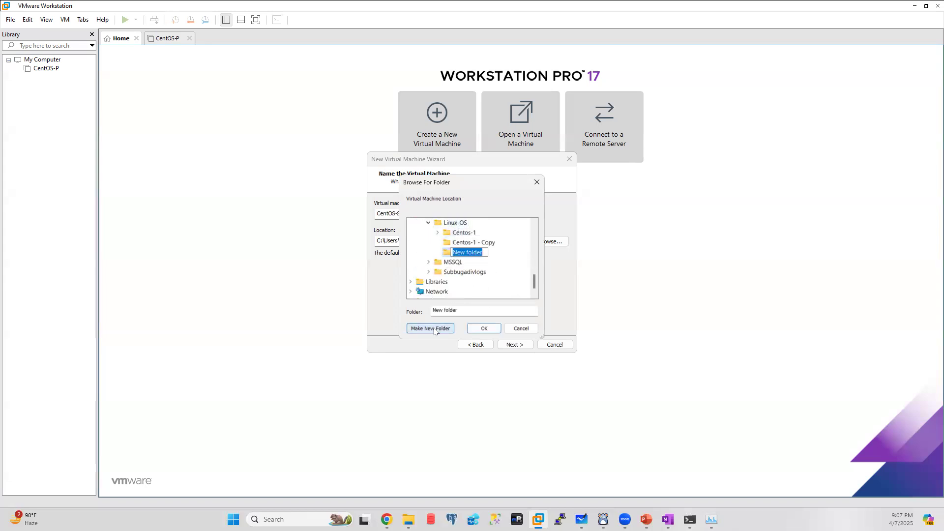
{"action": "type", "text": "Centos-S"}
{"action": "key", "text": "Return"}
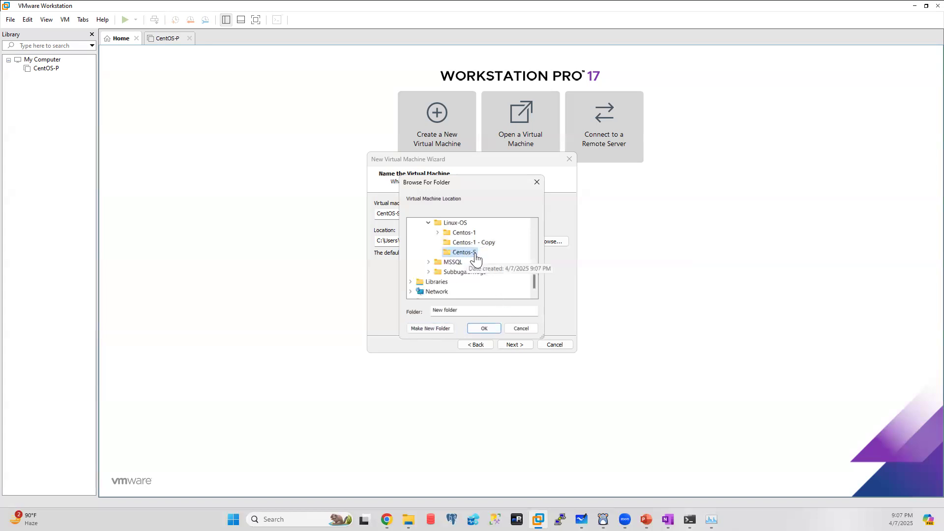
{"action": "left_click", "coordinate": [481, 329]}
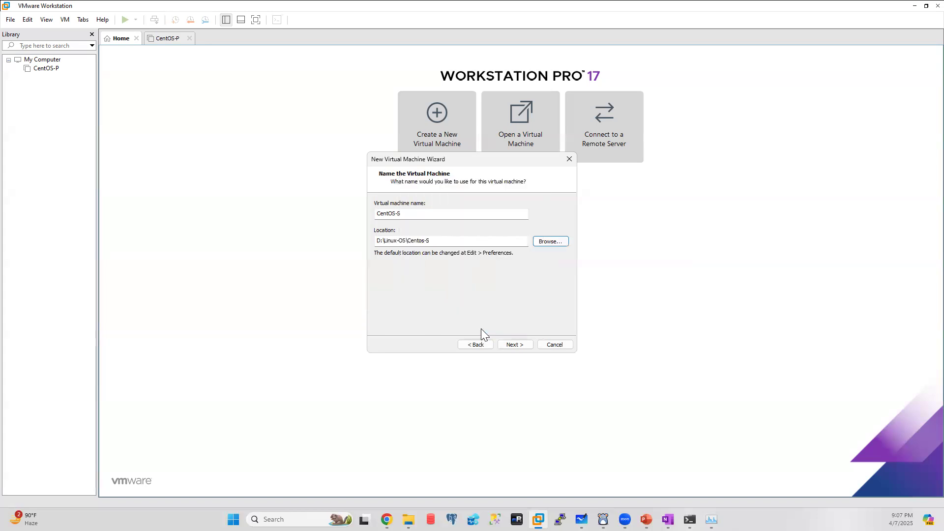
Step: Accept the name and location, and keep 1 processor with 1 core per processor
{"action": "left_click", "coordinate": [515, 345]}
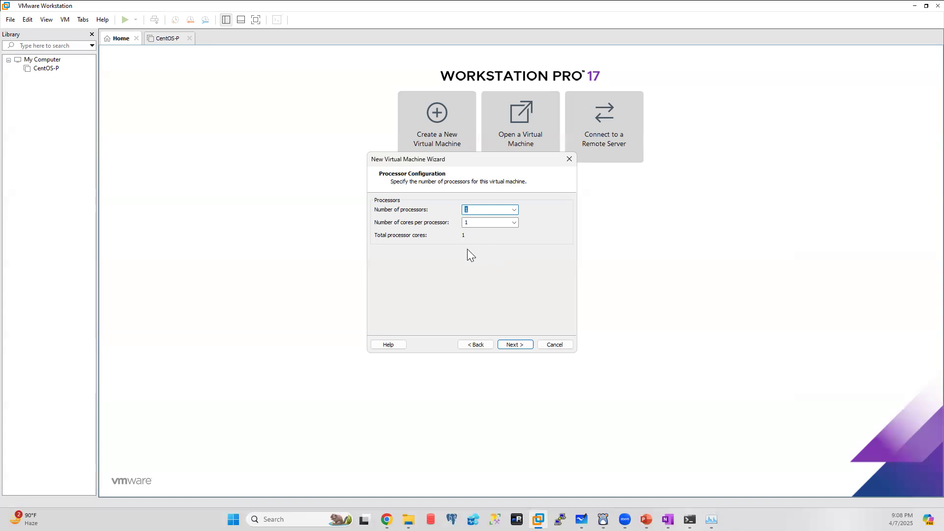
{"action": "left_click", "coordinate": [514, 344]}
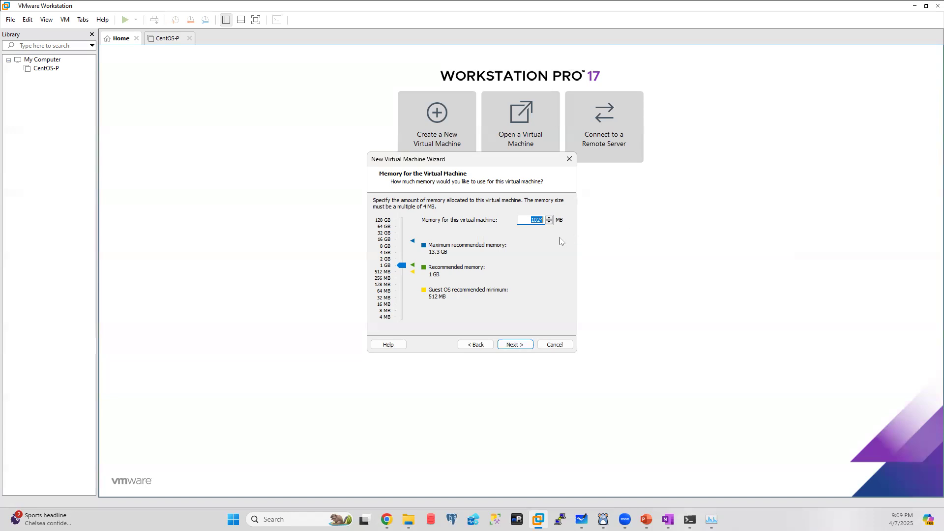
Step: Set the virtual machine's memory to 1524 MB and continue to the network type
{"action": "left_click", "coordinate": [537, 220]}
{"action": "key", "text": "BackSpace"}
{"action": "type", "text": "5"}
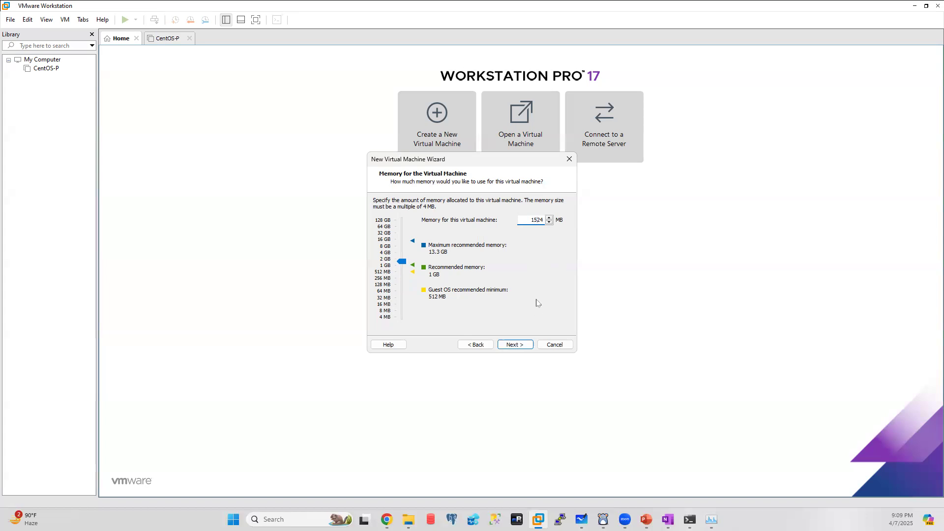
{"action": "left_click", "coordinate": [511, 345]}
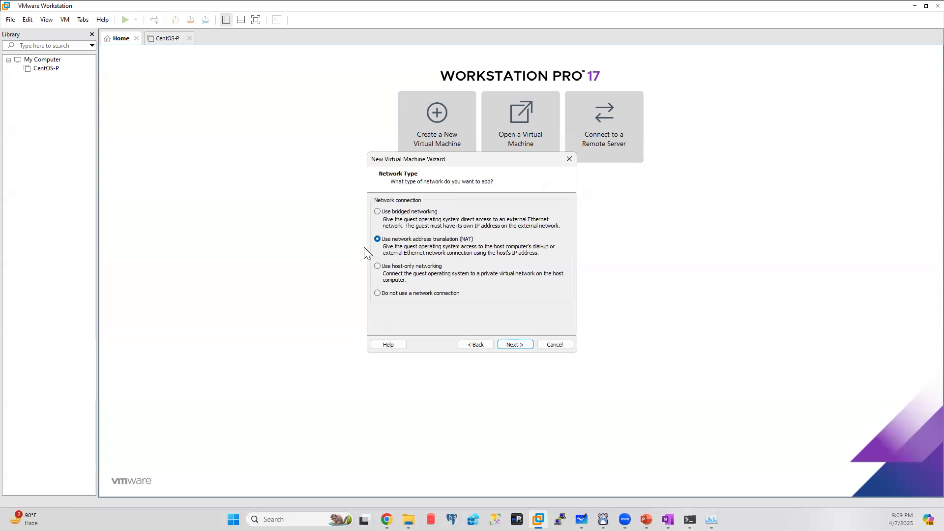
Step: Keep NAT networking, the LSI Logic controller and the SCSI disk type, and choose to create a new virtual disk
{"action": "left_click", "coordinate": [515, 344]}
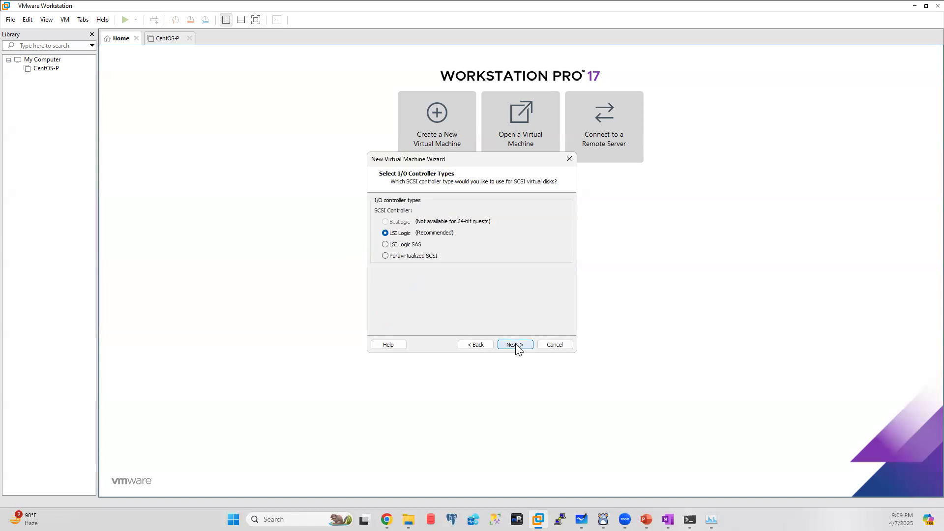
{"action": "left_click", "coordinate": [515, 345]}
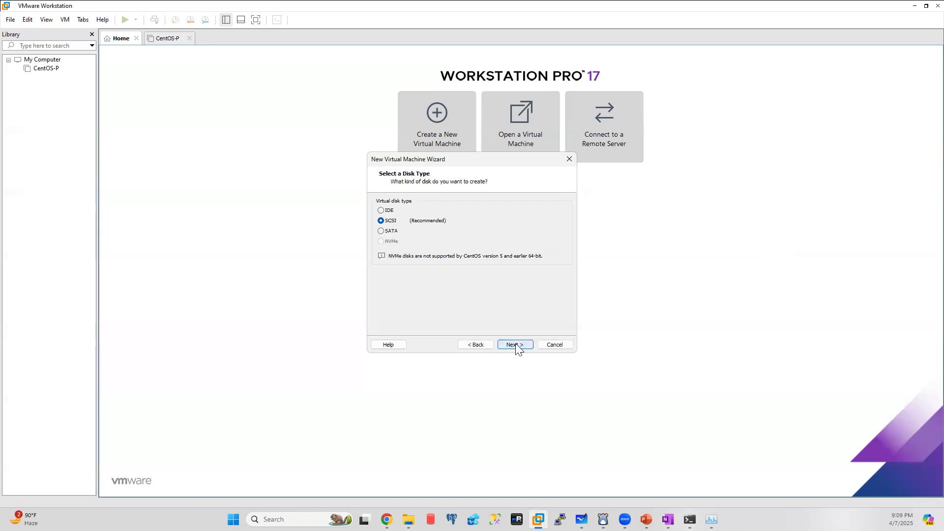
{"action": "left_click", "coordinate": [514, 344]}
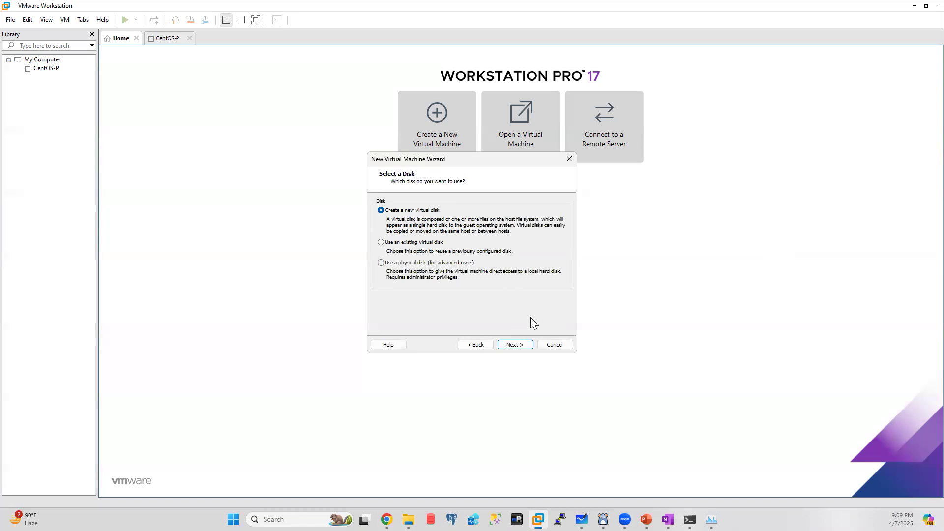
{"action": "left_click", "coordinate": [515, 343]}
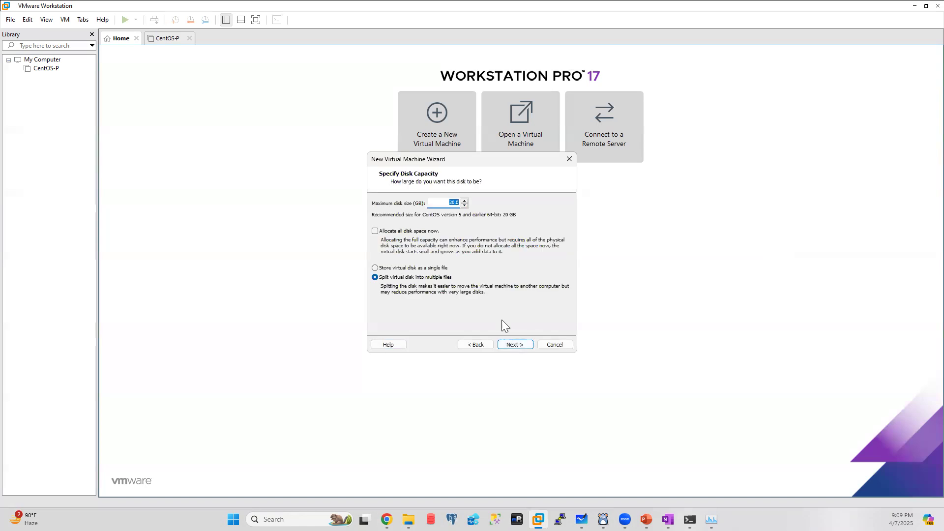
Step: Set the maximum disk size to 35 GB without preallocating space, stored as a single file named CentOS-S.vmdk
{"action": "left_click_drag", "start_coordinate": [445, 203], "coordinate": [474, 201]}
{"action": "key", "text": "BackSpace"}
{"action": "left_click", "coordinate": [375, 231]}
{"action": "left_click", "coordinate": [375, 231]}
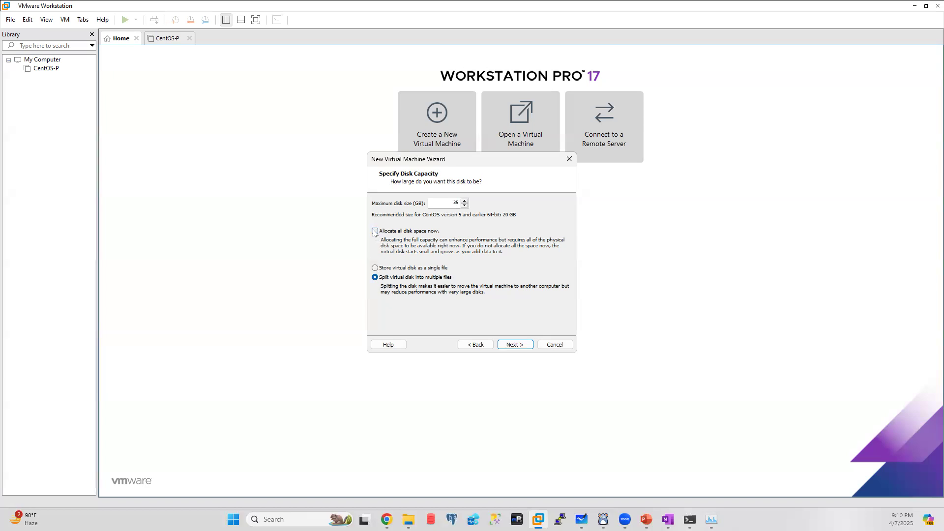
{"action": "left_click", "coordinate": [375, 269]}
{"action": "left_click", "coordinate": [515, 345]}
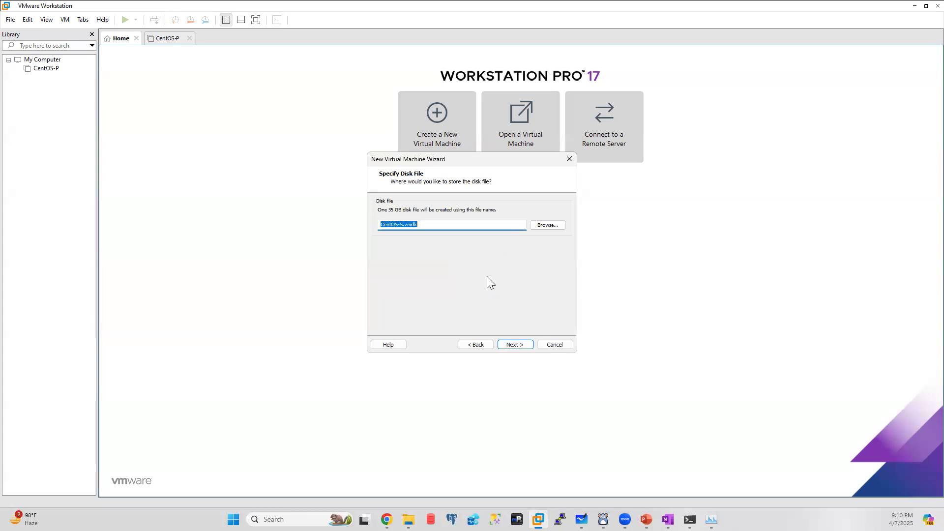
{"action": "left_click", "coordinate": [514, 345]}
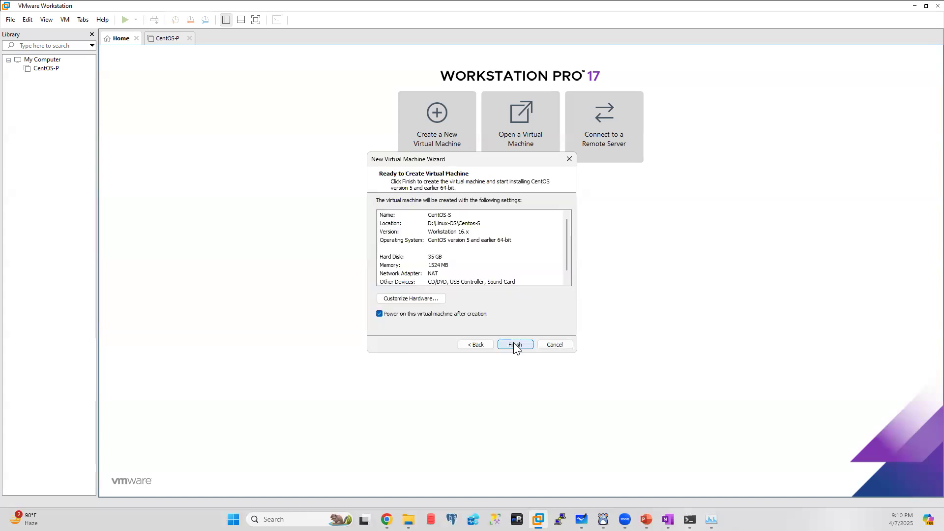
Step: Create and power on the virtual machine, and boot the Install CentOS Stream 10 entry
{"action": "left_click", "coordinate": [514, 345]}
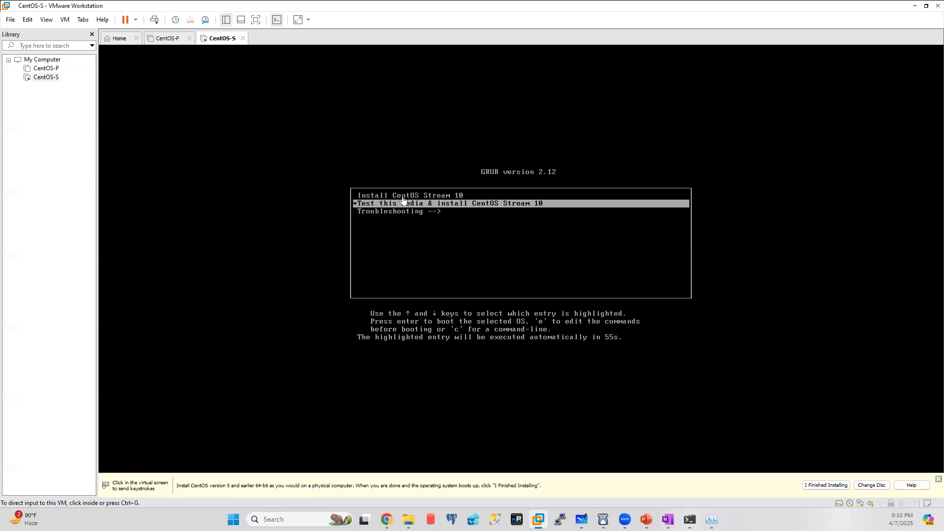
{"action": "left_click", "coordinate": [421, 198]}
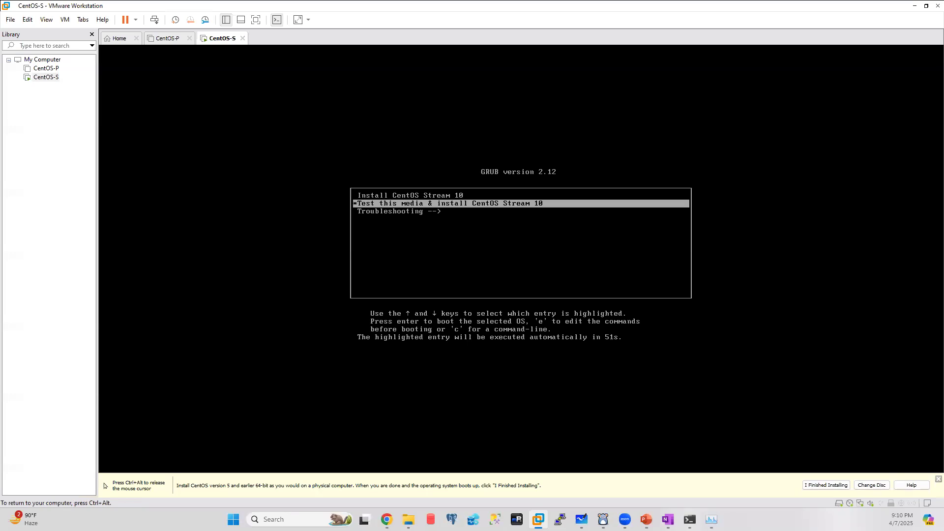
{"action": "key", "text": "Up"}
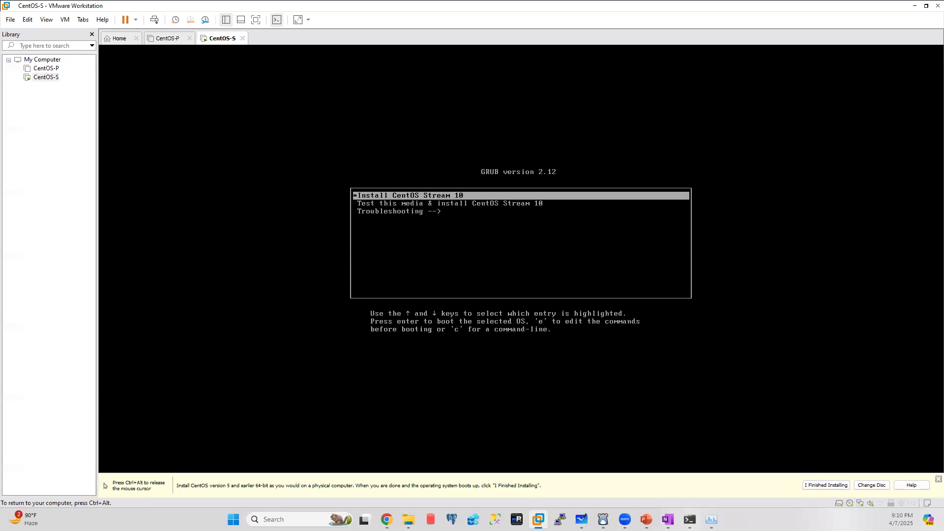
{"action": "key", "text": "Return"}
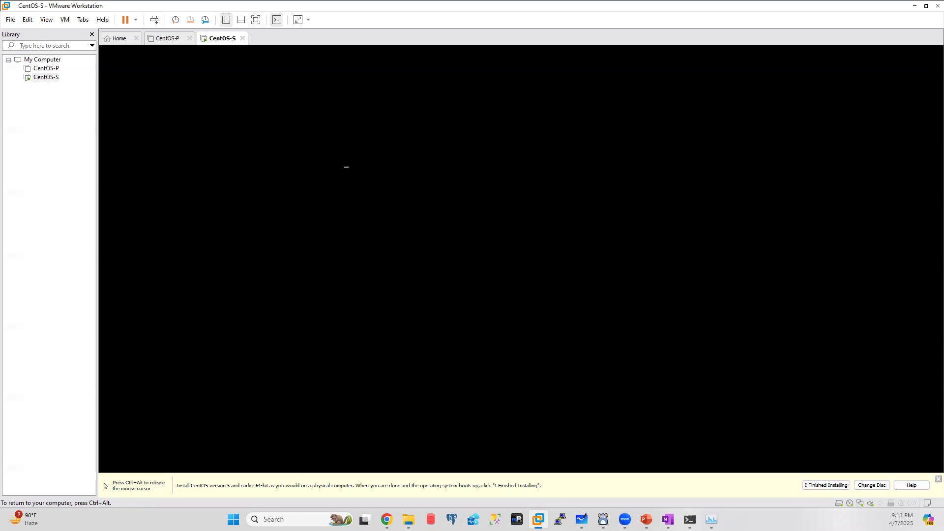
Step: Dismiss the operating system installation hint bar below the CentOS-S console
{"action": "key", "text": "ctrl+alt"}
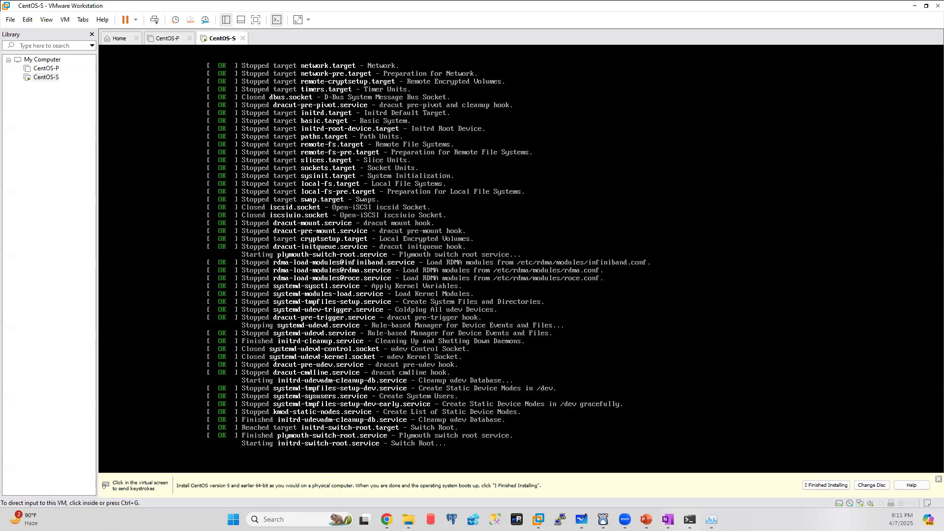
{"action": "left_click", "coordinate": [593, 197]}
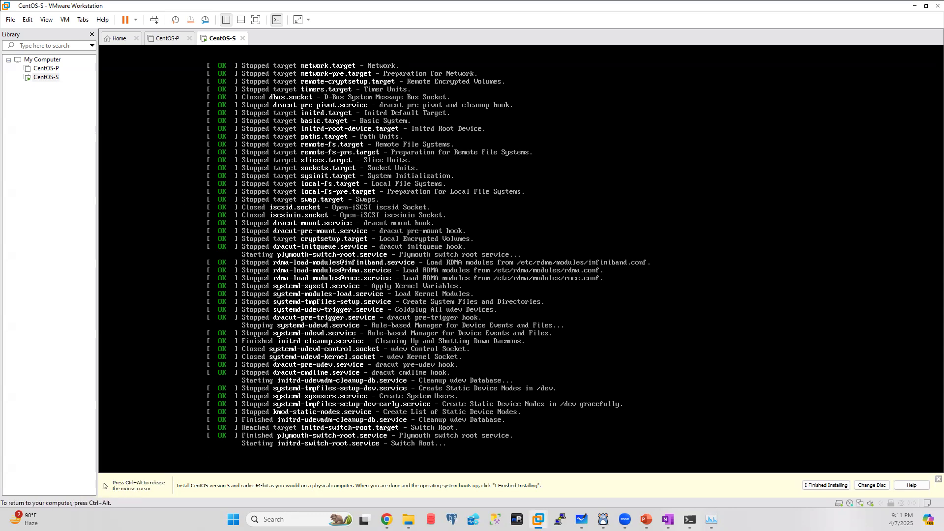
{"action": "left_click", "coordinate": [938, 478]}
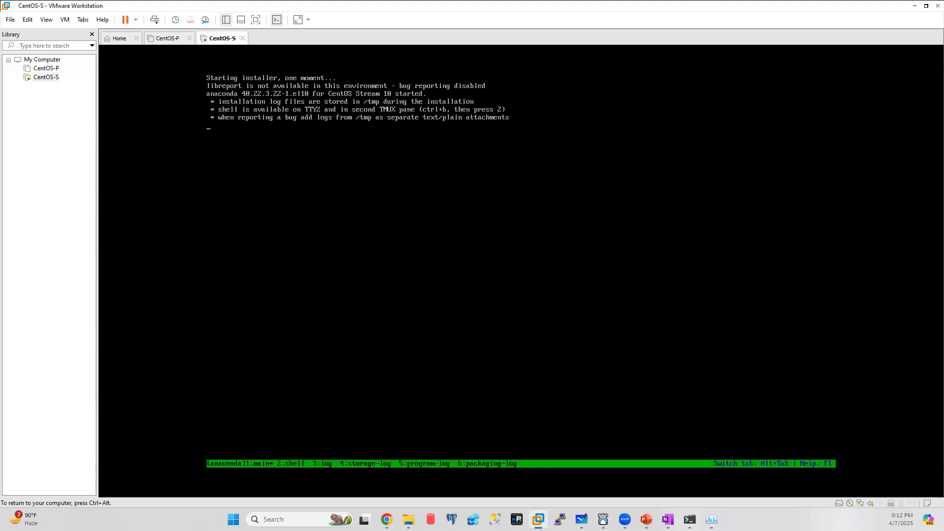
{"action": "key", "text": "ctrl+alt"}
{"action": "left_click", "coordinate": [169, 268]}
{"action": "key", "text": "ctrl+alt"}
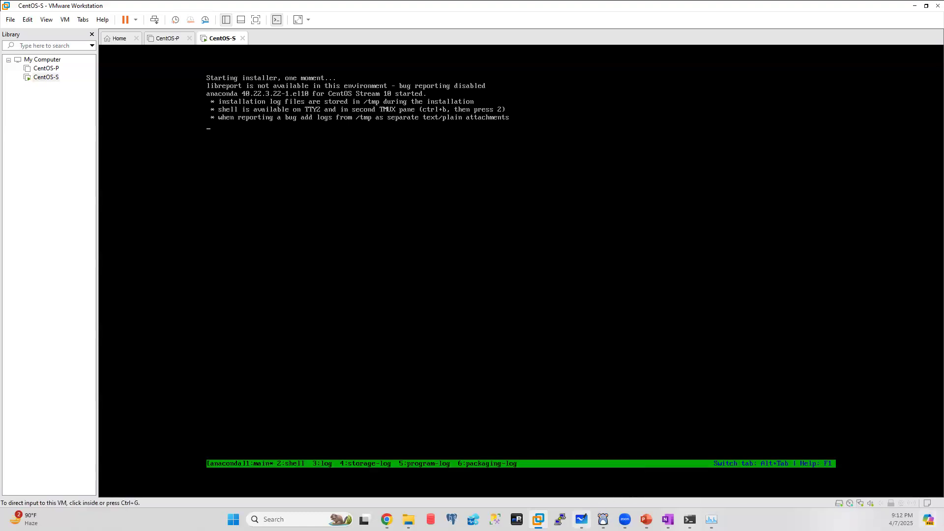